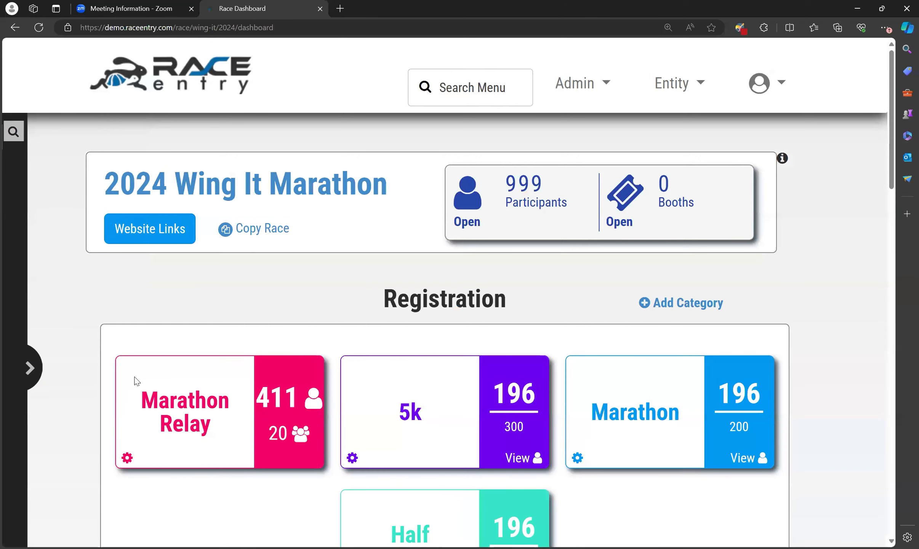
Open Booth Settings > Edit Form for Wing It Marathon 2024, return to the Dashboard, then reopen Edit Form
{"action": "mouse_move", "coordinate": [26, 379]}
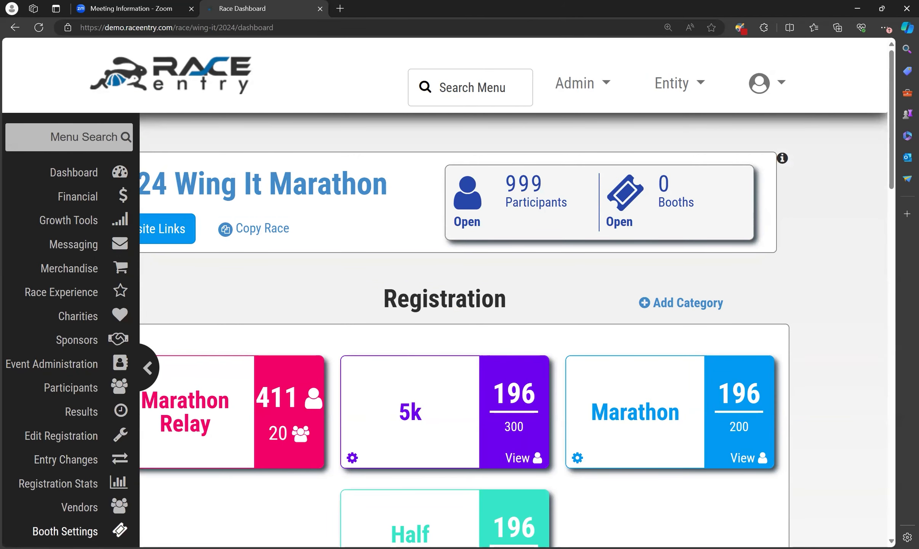
{"action": "left_click", "coordinate": [65, 531]}
{"action": "left_click", "coordinate": [261, 265]}
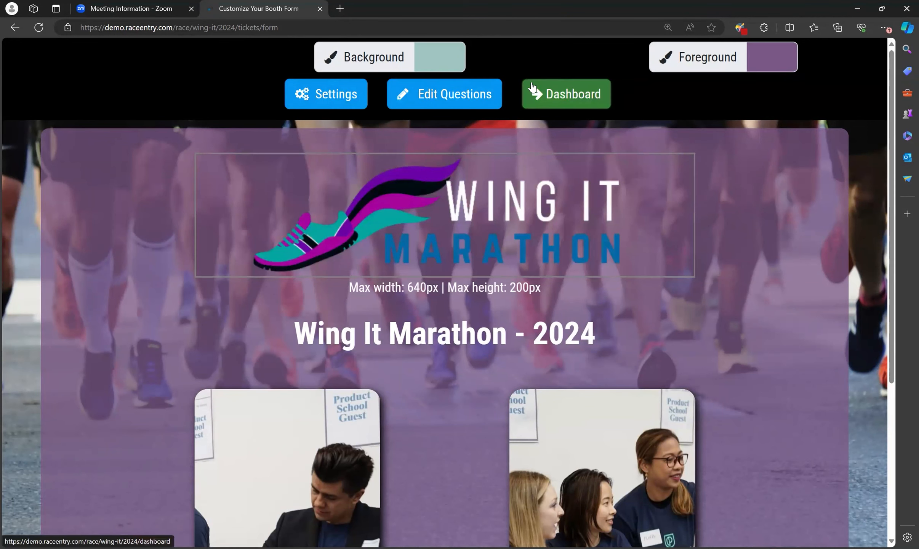
{"action": "left_click", "coordinate": [591, 104]}
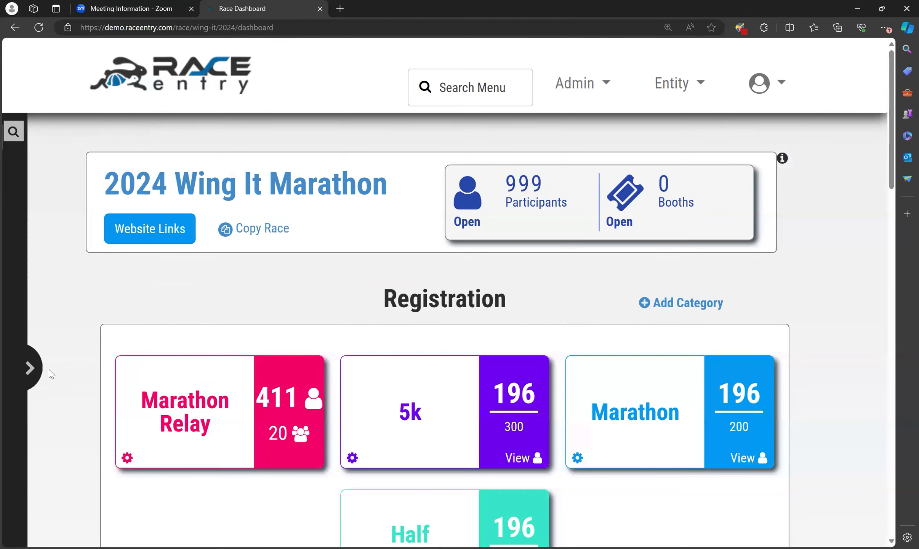
{"action": "mouse_move", "coordinate": [32, 377]}
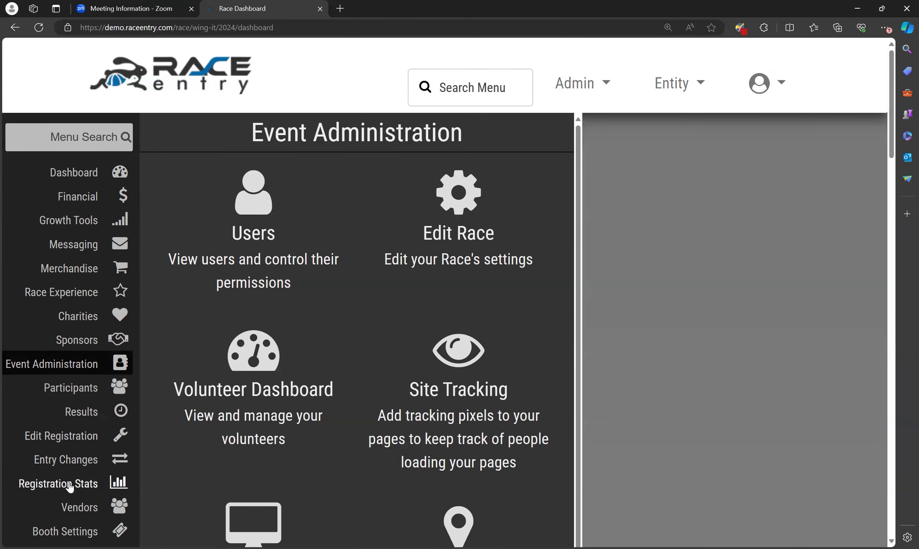
{"action": "mouse_move", "coordinate": [76, 531]}
{"action": "left_click", "coordinate": [254, 229]}
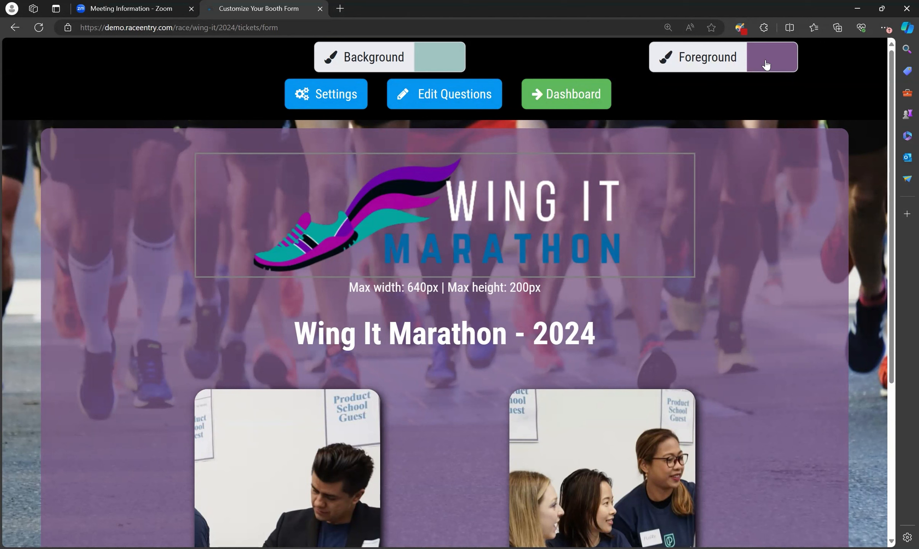
Zoom the page out and set the Foreground overlay colour to deep purple hex 88478f
{"action": "key", "text": "ctrl+minus"}
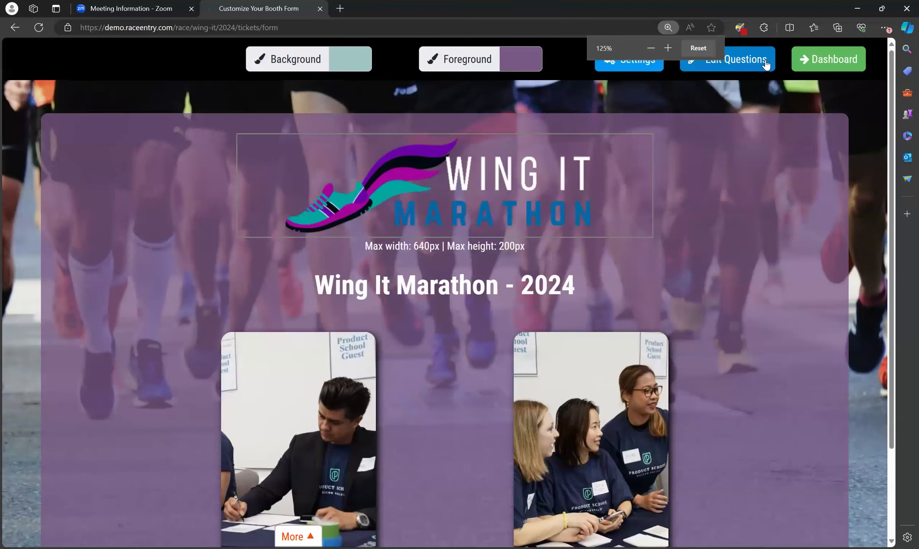
{"action": "left_click", "coordinate": [526, 58]}
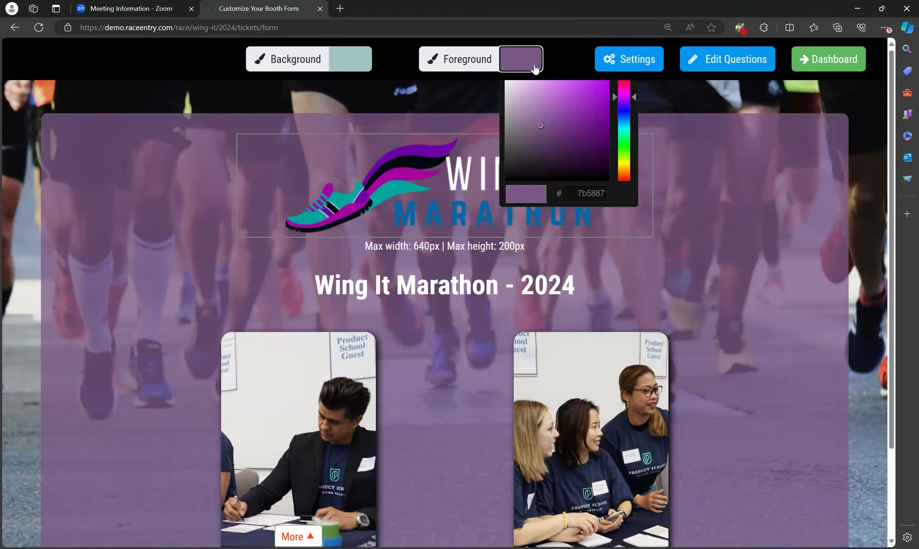
{"action": "left_click", "coordinate": [545, 91]}
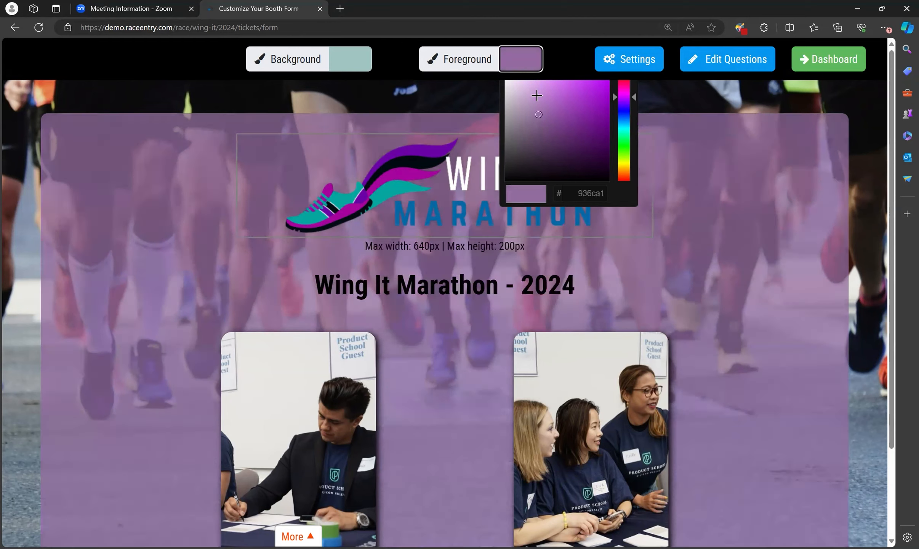
{"action": "mouse_move", "coordinate": [561, 114]}
{"action": "left_mouse_down"}
{"action": "mouse_move", "coordinate": [586, 121]}
{"action": "mouse_move", "coordinate": [598, 106]}
{"action": "mouse_move", "coordinate": [569, 145]}
{"action": "mouse_move", "coordinate": [535, 165]}
{"action": "mouse_move", "coordinate": [615, 156]}
{"action": "mouse_move", "coordinate": [600, 120]}
{"action": "mouse_move", "coordinate": [539, 150]}
{"action": "mouse_move", "coordinate": [549, 134]}
{"action": "left_mouse_up"}
{"action": "mouse_move", "coordinate": [557, 93]}
{"action": "left_mouse_down"}
{"action": "mouse_move", "coordinate": [555, 130]}
{"action": "mouse_move", "coordinate": [557, 122]}
{"action": "left_mouse_up"}
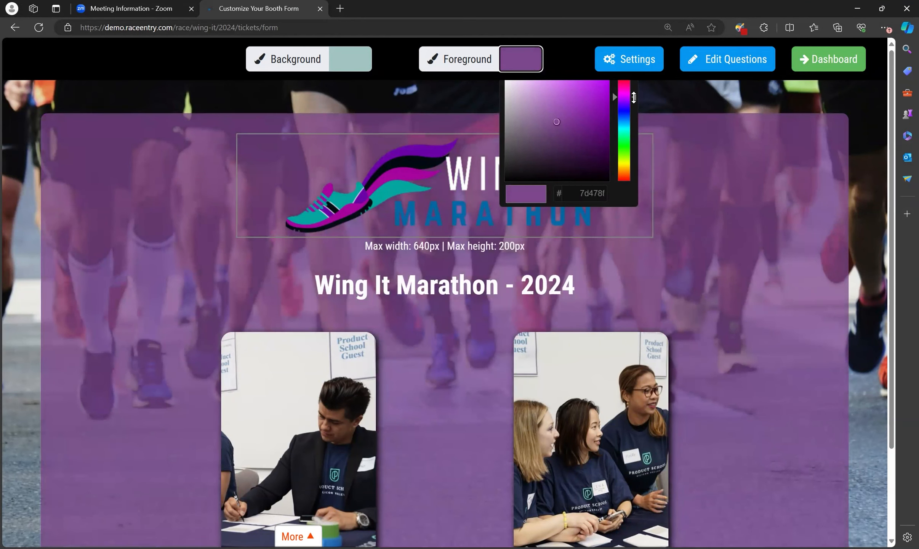
{"action": "mouse_move", "coordinate": [634, 97]}
{"action": "left_mouse_down"}
{"action": "mouse_move", "coordinate": [634, 86]}
{"action": "mouse_move", "coordinate": [635, 182]}
{"action": "mouse_move", "coordinate": [634, 89]}
{"action": "mouse_move", "coordinate": [635, 97]}
{"action": "left_mouse_up"}
{"action": "left_click", "coordinate": [580, 193]}
{"action": "left_click_drag", "start_coordinate": [578, 193], "coordinate": [629, 195]}
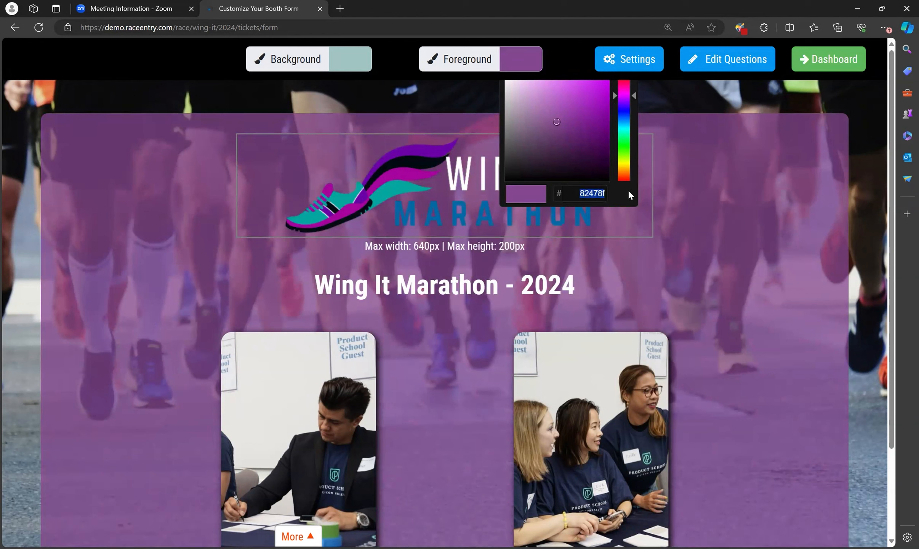
{"action": "left_click_drag", "start_coordinate": [635, 96], "coordinate": [634, 96]}
{"action": "left_click", "coordinate": [686, 124]}
{"action": "scroll", "coordinate": [721, 332], "scroll_direction": "down", "scroll_amount": 1}
{"action": "scroll", "coordinate": [728, 333], "scroll_direction": "down", "scroll_amount": 2}
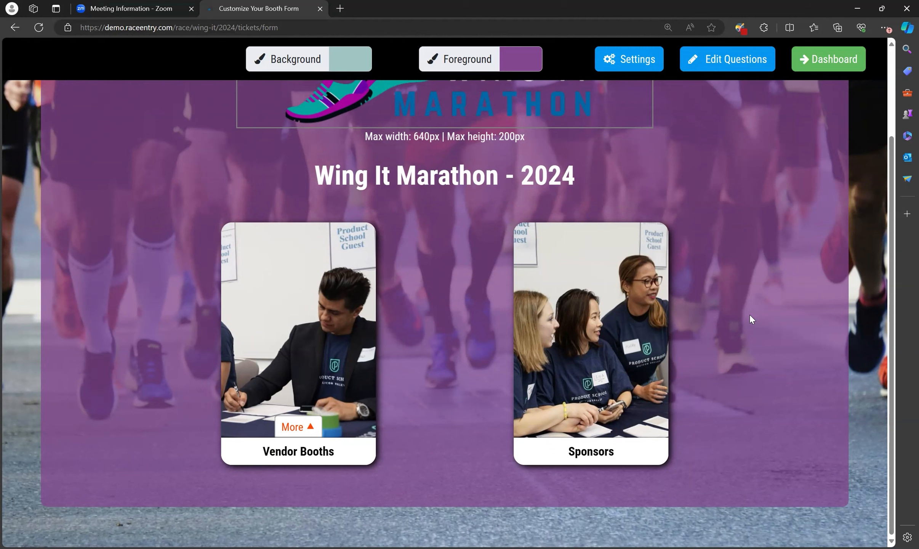
{"action": "scroll", "coordinate": [751, 316], "scroll_direction": "up", "scroll_amount": 3}
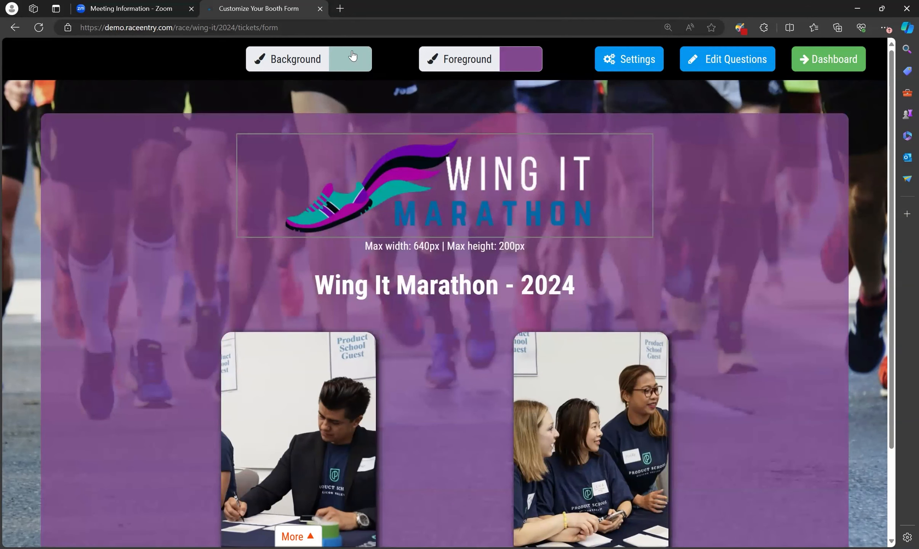
{"action": "left_click", "coordinate": [353, 59]}
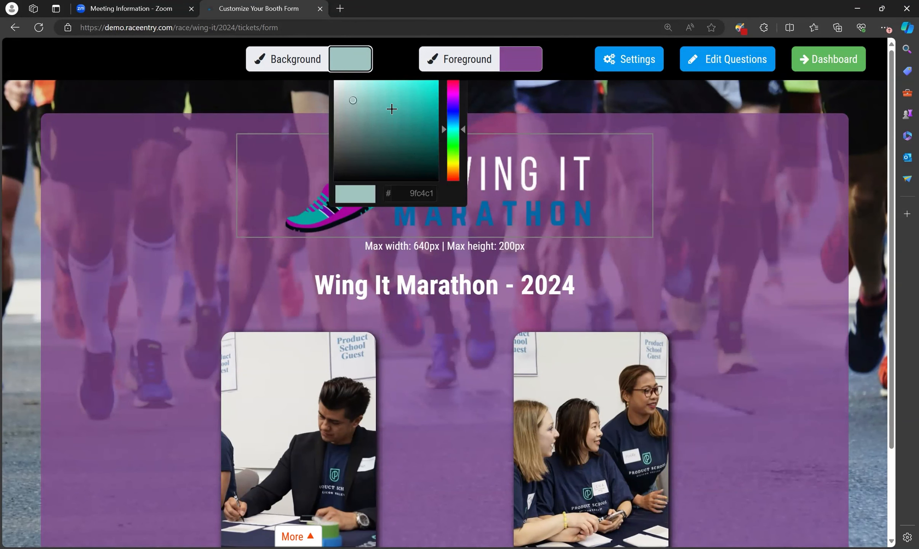
{"action": "left_click", "coordinate": [724, 171]}
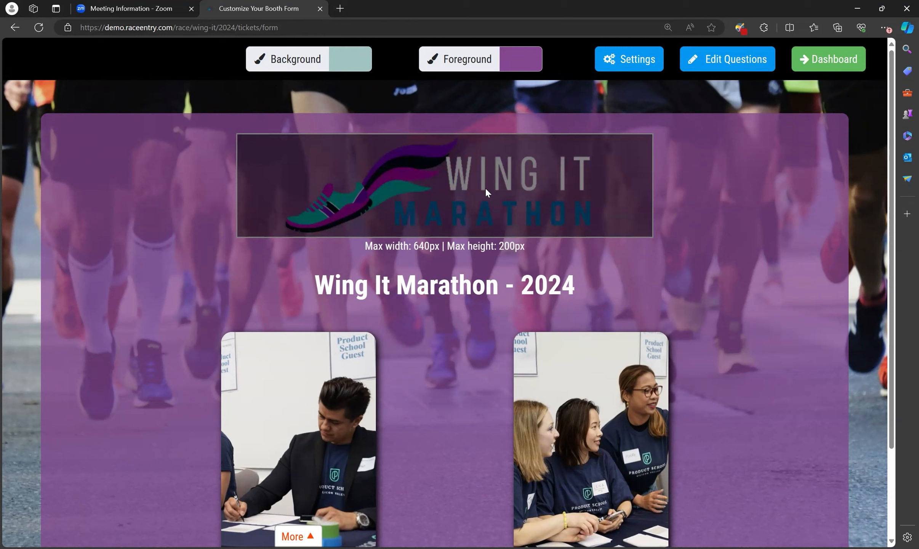
{"action": "left_click", "coordinate": [485, 188]}
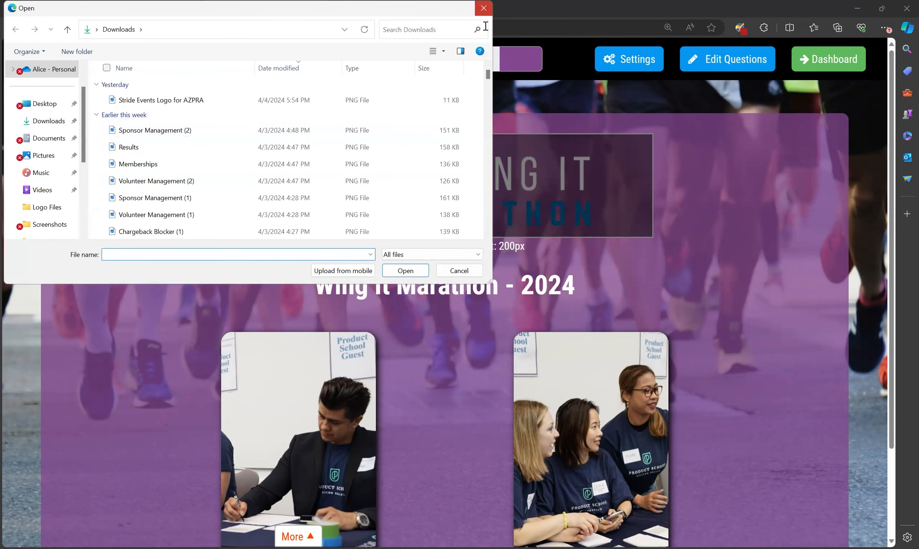
{"action": "left_click", "coordinate": [485, 11]}
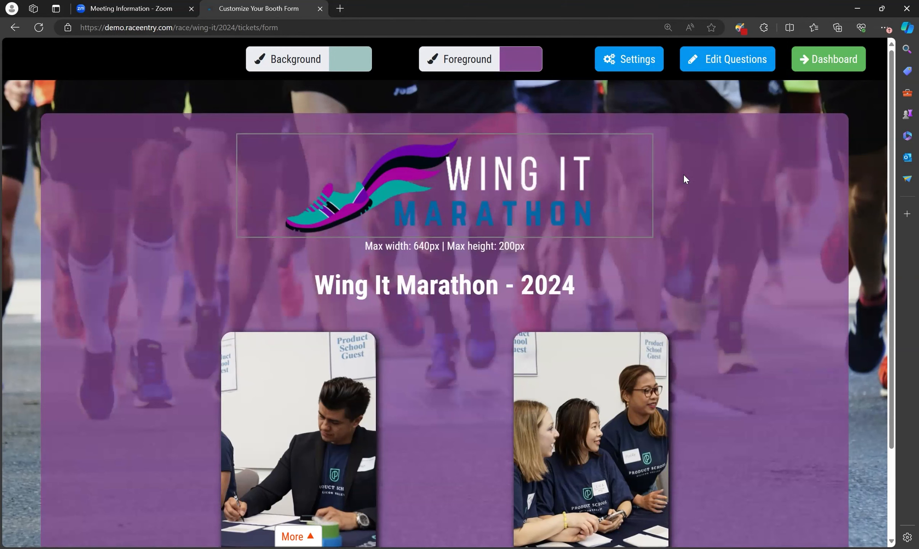
{"action": "left_click", "coordinate": [645, 58]}
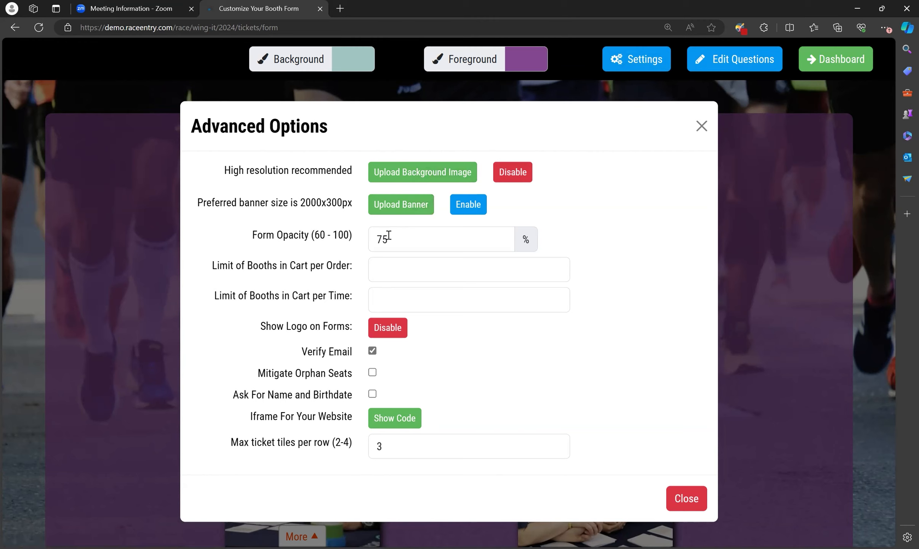
Keep form opacity at 75% and leave the booths-per-order and booths-per-time limits empty
{"action": "left_click_drag", "start_coordinate": [436, 240], "coordinate": [364, 246]}
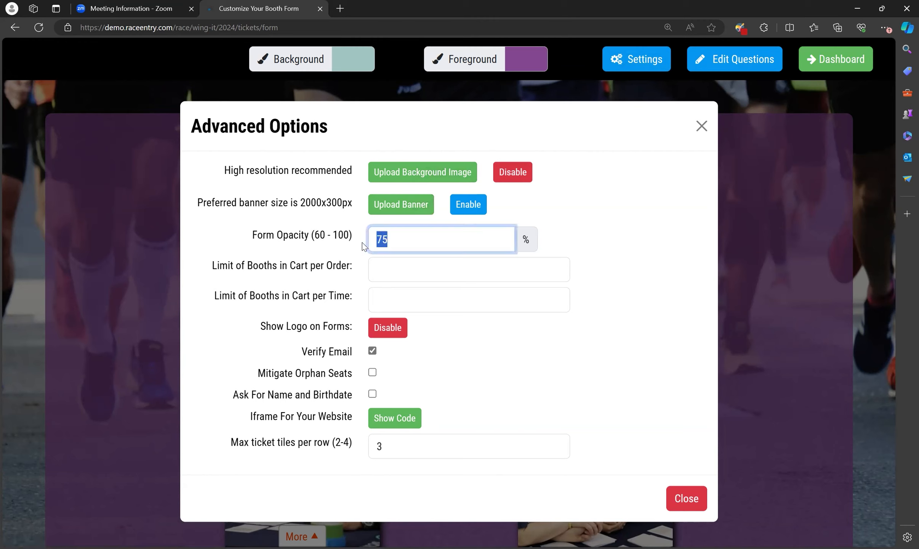
{"action": "left_click", "coordinate": [310, 237]}
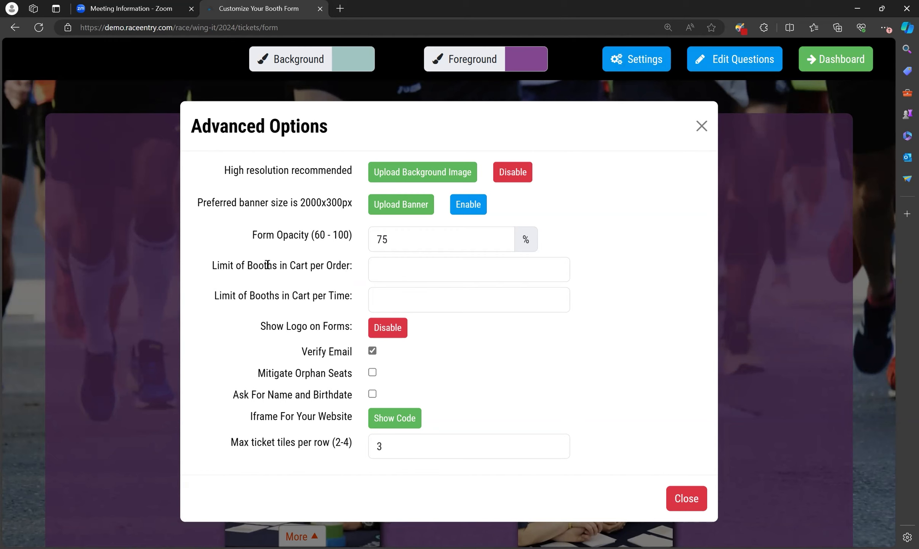
{"action": "left_click", "coordinate": [390, 269]}
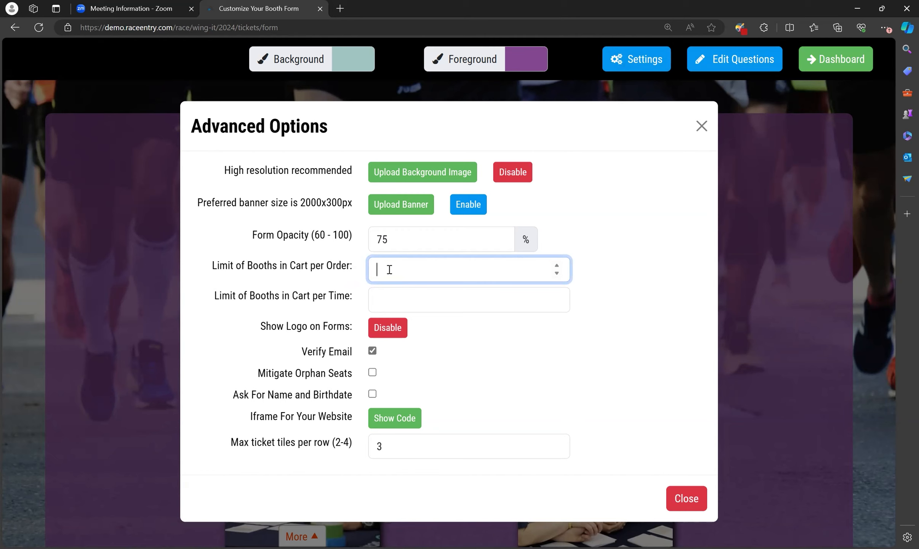
{"action": "left_click", "coordinate": [379, 298]}
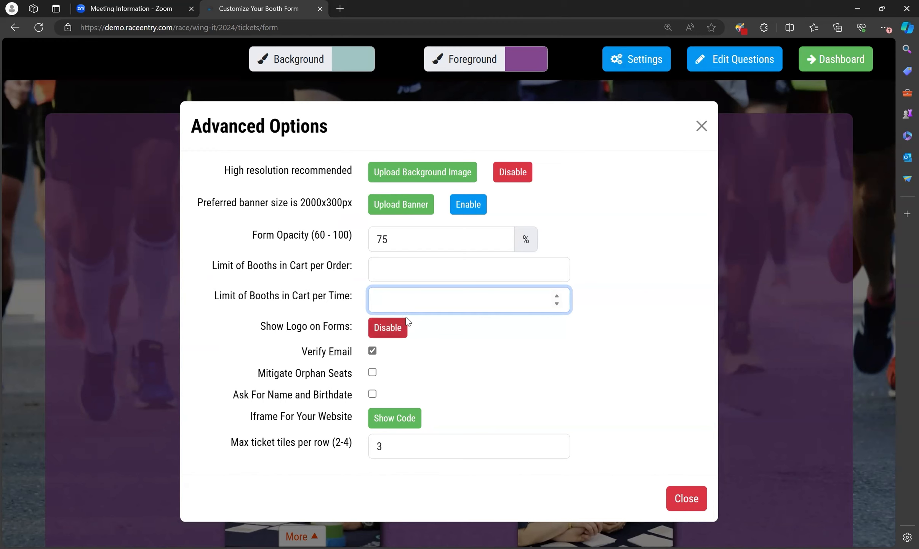
{"action": "left_click", "coordinate": [233, 316]}
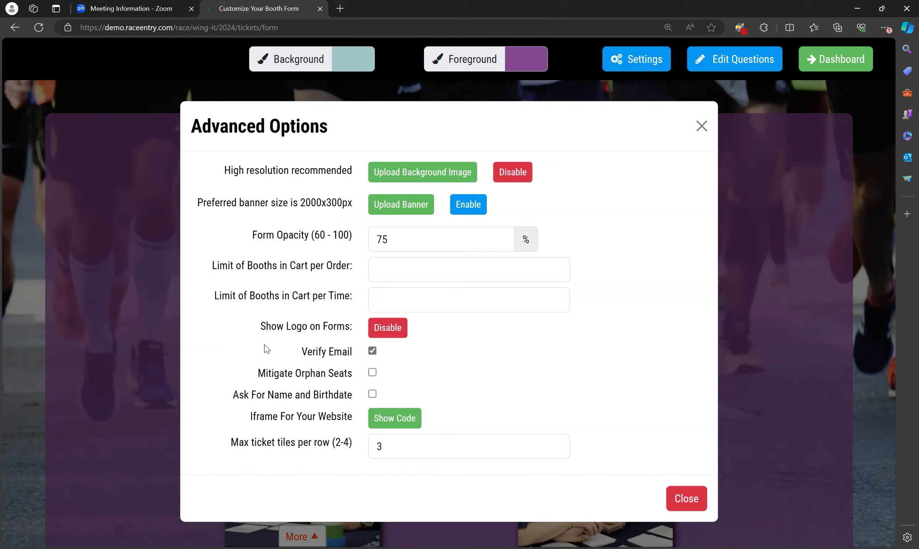
{"action": "left_click_drag", "start_coordinate": [261, 328], "coordinate": [349, 332]}
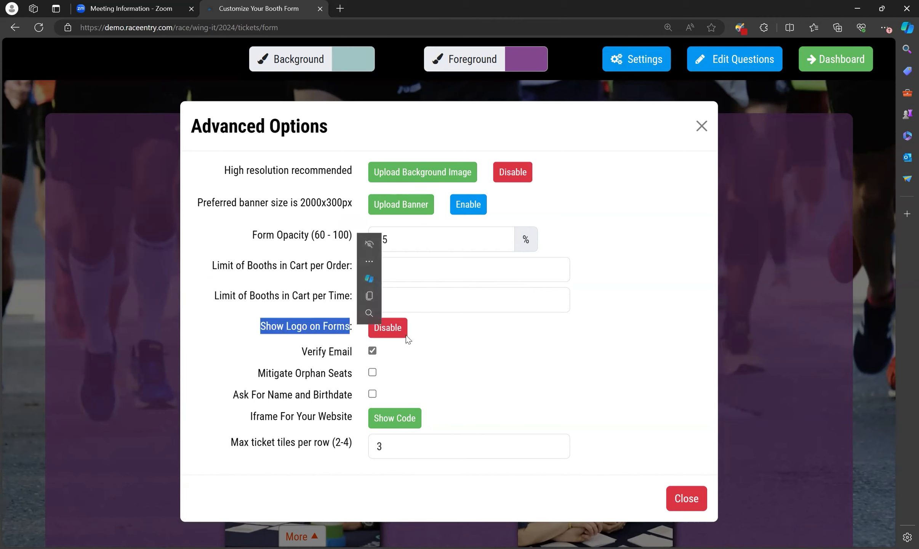
{"action": "left_click", "coordinate": [316, 357]}
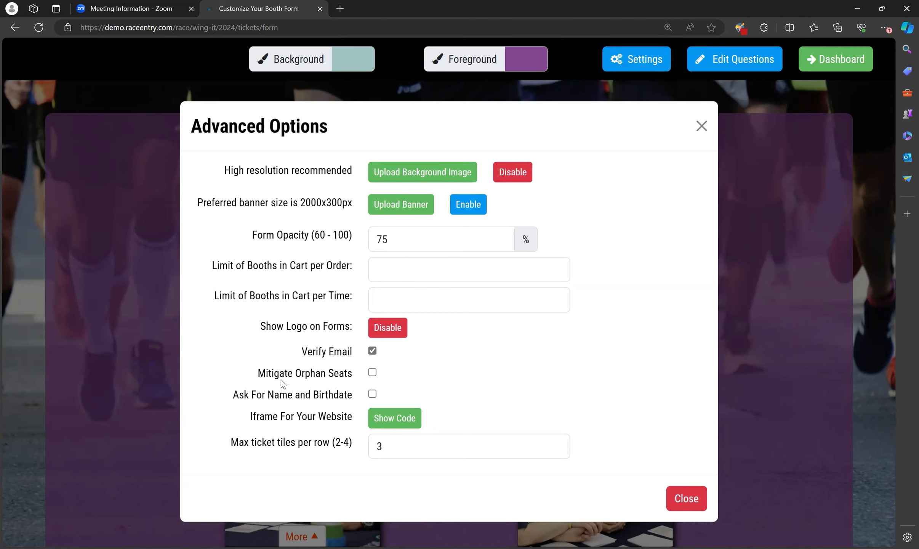
{"action": "left_click_drag", "start_coordinate": [259, 373], "coordinate": [354, 379]}
{"action": "left_click", "coordinate": [335, 392]}
{"action": "left_click_drag", "start_coordinate": [232, 395], "coordinate": [325, 407]}
Reveal the Iframe For Your Website embed code and select it
{"action": "left_click", "coordinate": [401, 390]}
{"action": "left_click", "coordinate": [394, 419]}
{"action": "left_click_drag", "start_coordinate": [452, 379], "coordinate": [596, 465]}
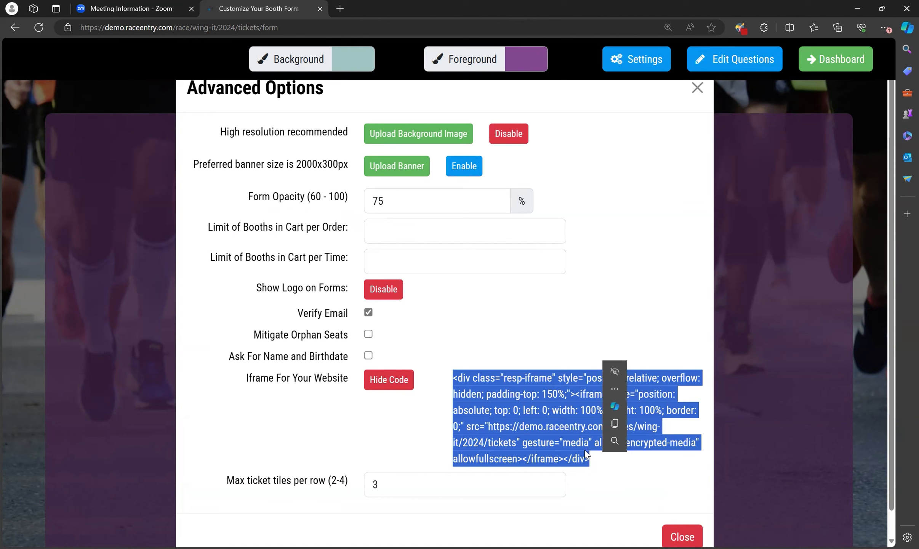
{"action": "left_click", "coordinate": [495, 418]}
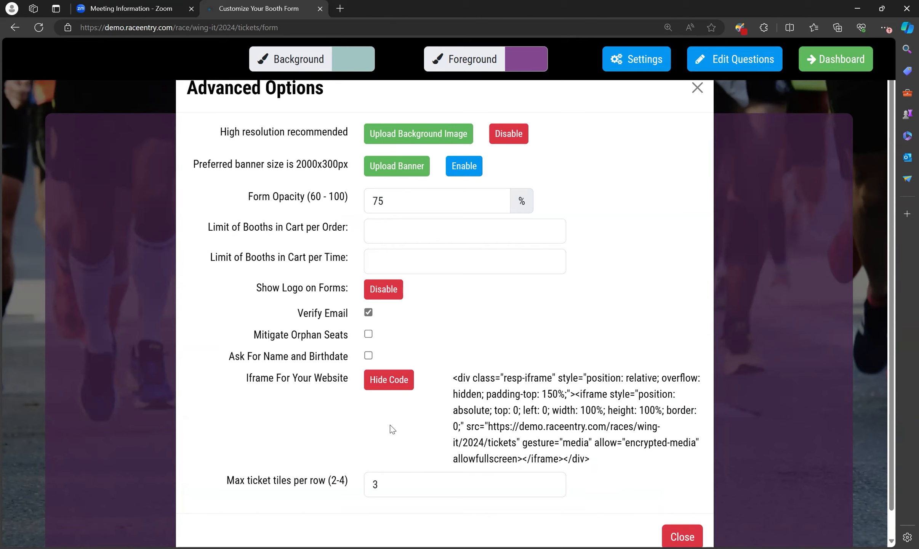
Hide the iframe embed code and close the Advanced Options dialog
{"action": "left_click", "coordinate": [397, 387]}
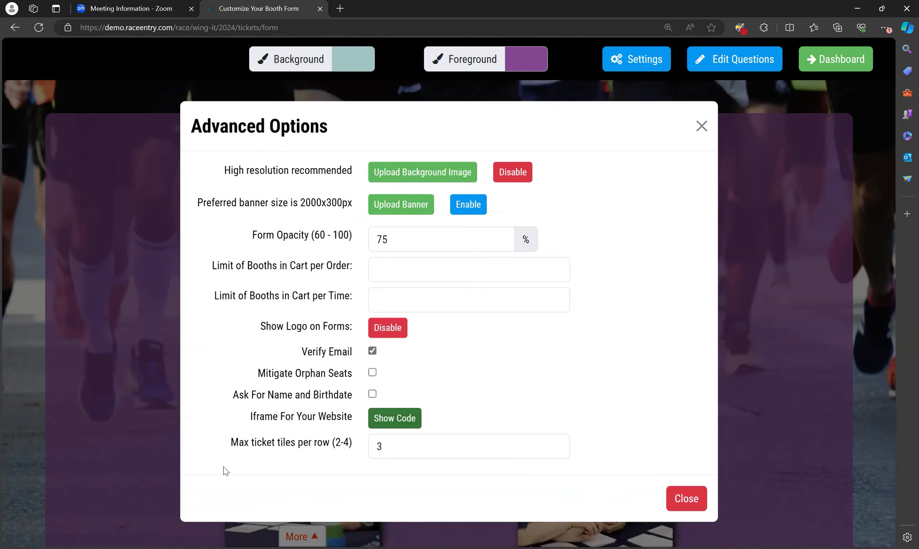
{"action": "left_click_drag", "start_coordinate": [231, 445], "coordinate": [349, 447]}
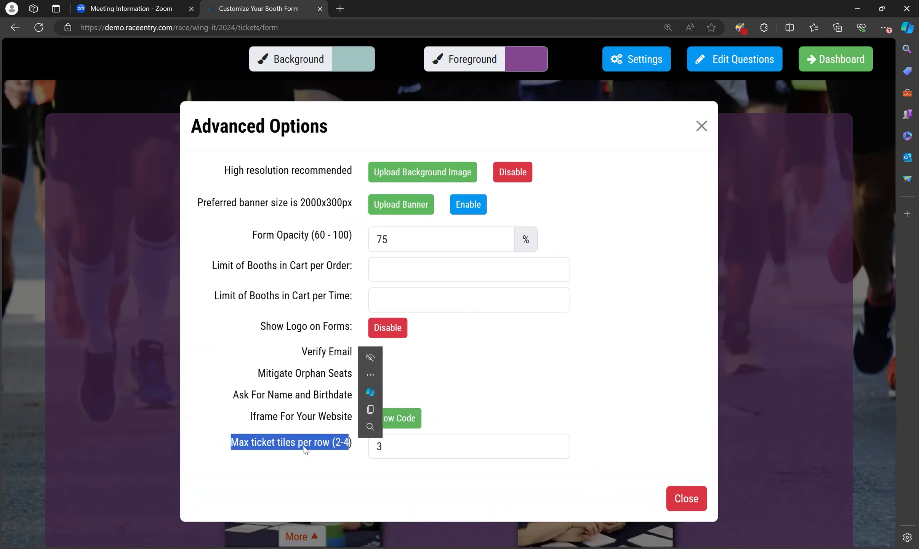
{"action": "left_click", "coordinate": [362, 455]}
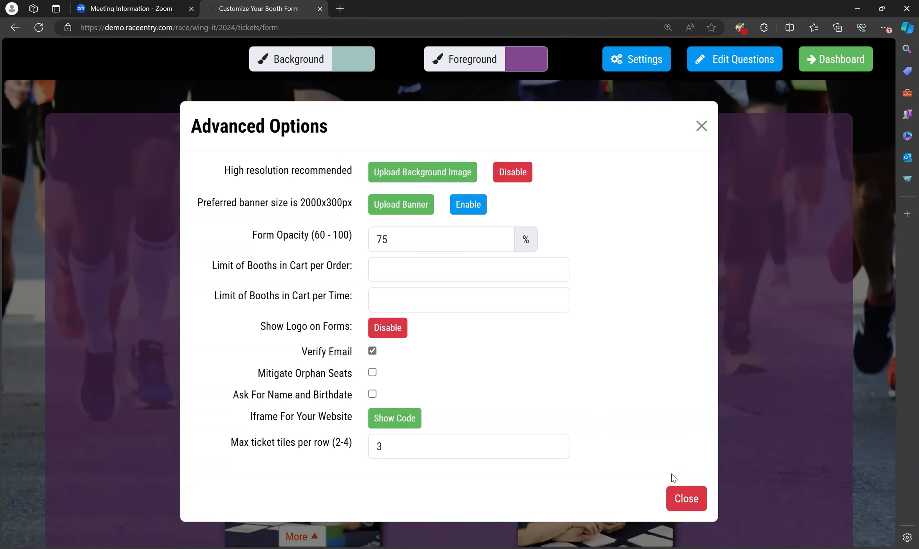
{"action": "left_click", "coordinate": [682, 503]}
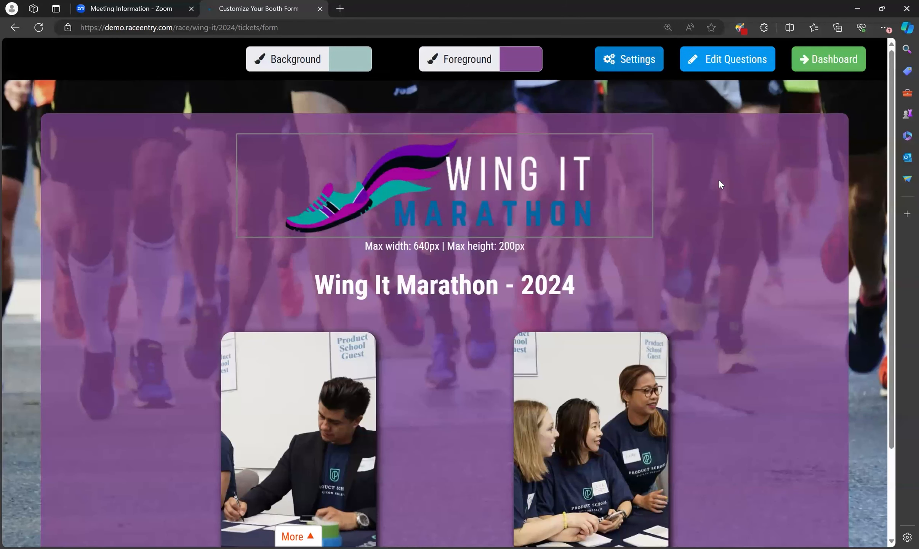
Switch to Edit Questions to show the required Company Name question
{"action": "left_click", "coordinate": [729, 69]}
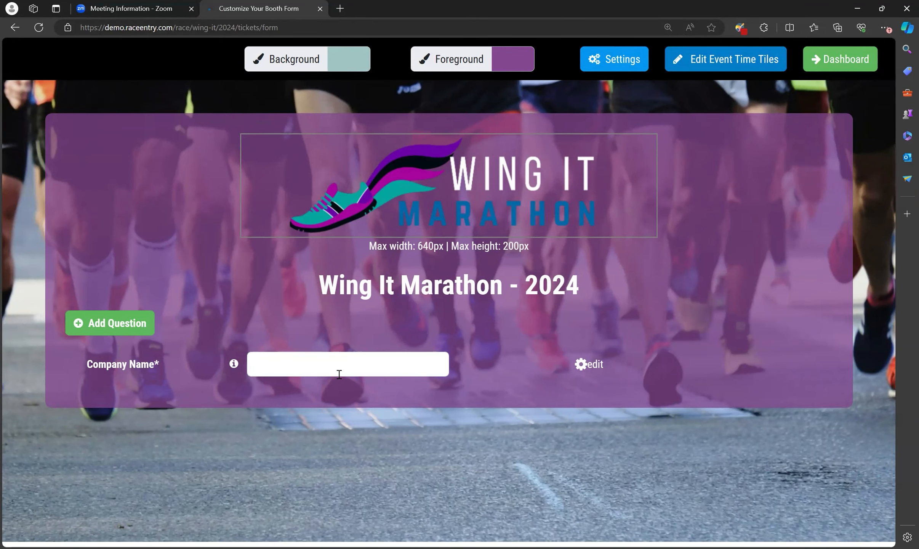
Start a custom question from Add Question, then cancel it
{"action": "left_click", "coordinate": [129, 326]}
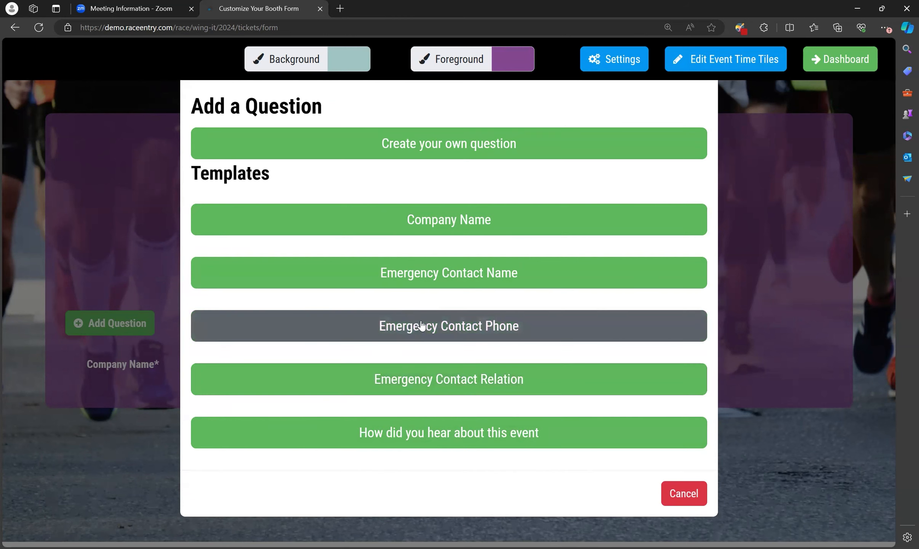
{"action": "left_click", "coordinate": [536, 154]}
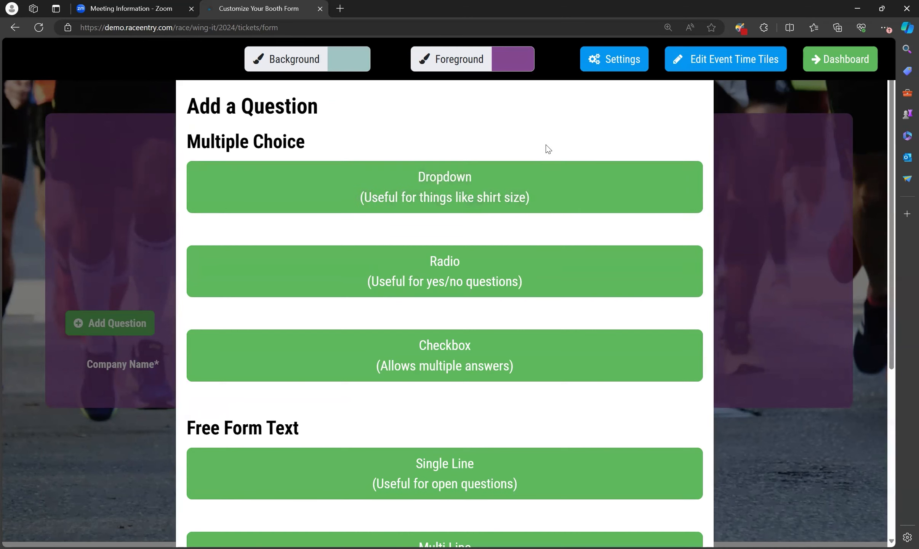
{"action": "scroll", "coordinate": [464, 331], "scroll_direction": "down", "scroll_amount": 5}
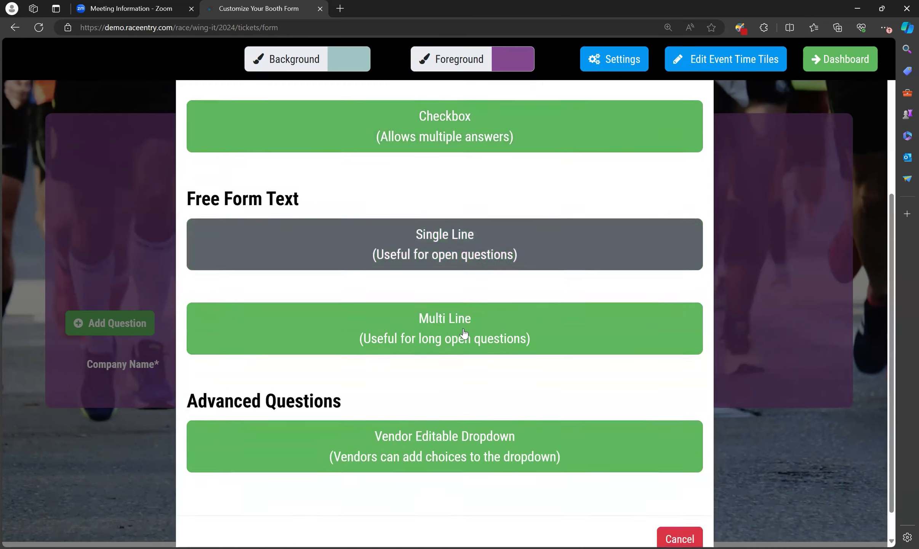
{"action": "scroll", "coordinate": [464, 333], "scroll_direction": "up", "scroll_amount": 5}
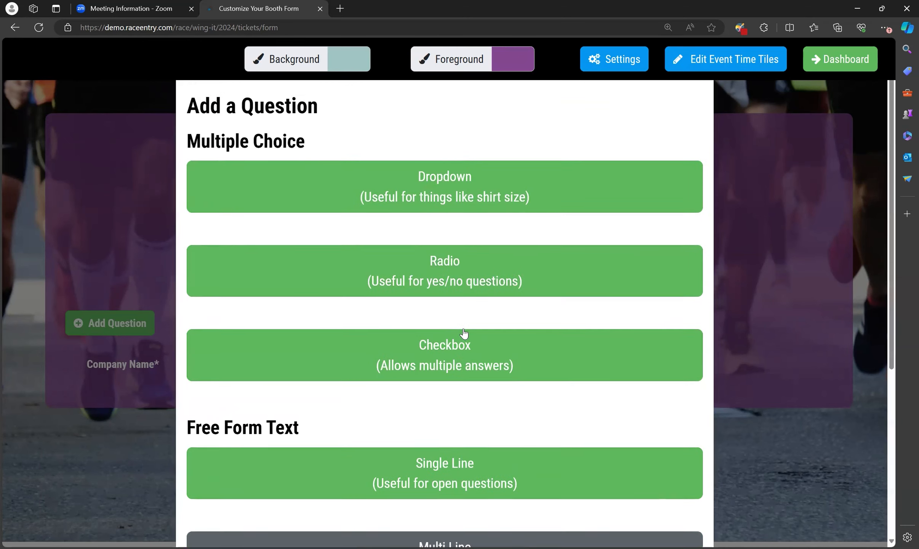
{"action": "left_click", "coordinate": [733, 109]}
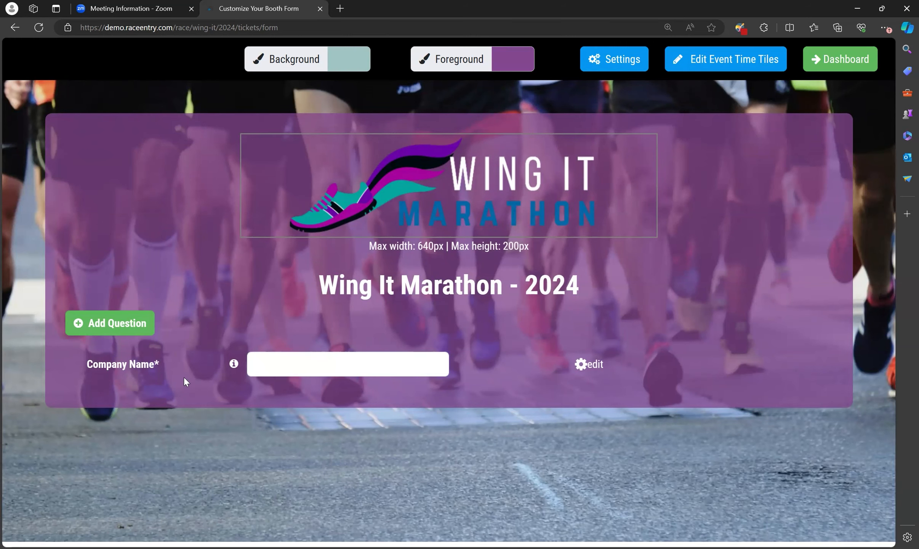
Add a custom question again and pick the Dropdown question type
{"action": "left_click", "coordinate": [130, 326]}
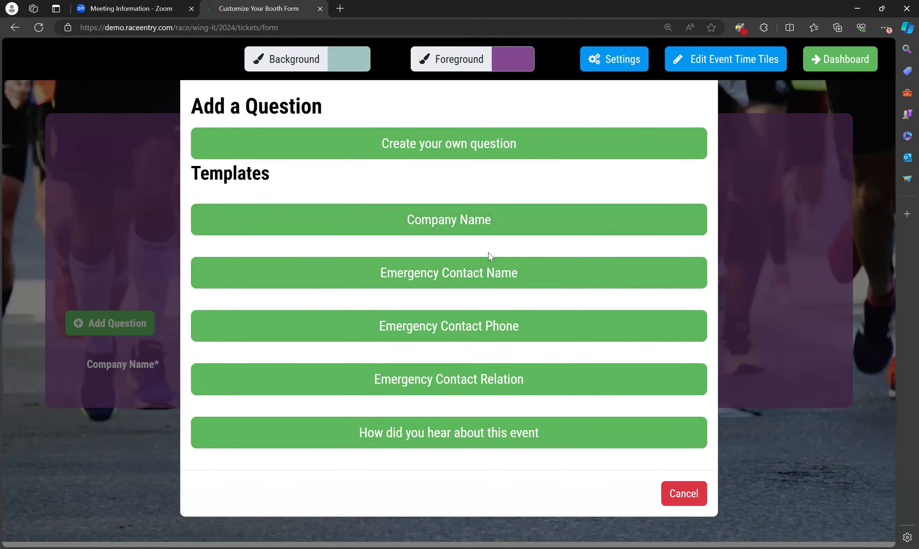
{"action": "left_click", "coordinate": [470, 145]}
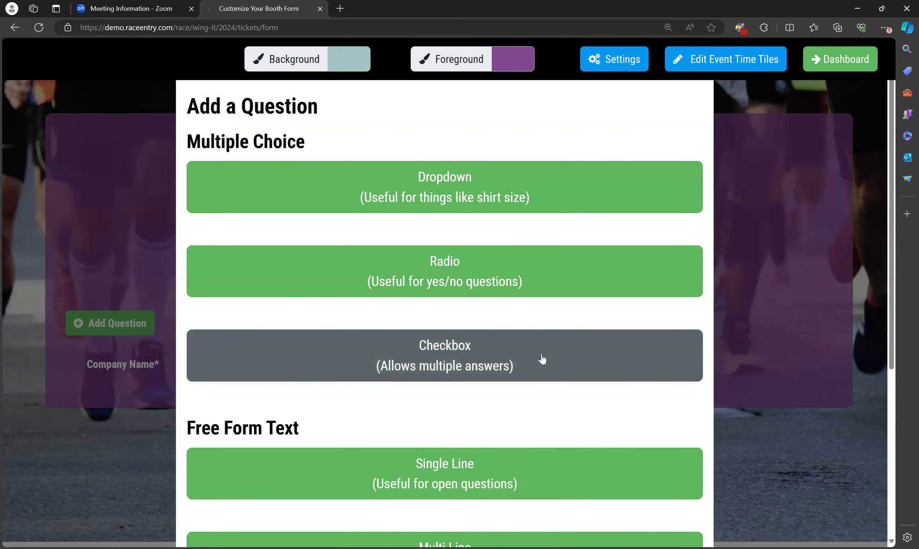
{"action": "scroll", "coordinate": [535, 362], "scroll_direction": "down", "scroll_amount": 5}
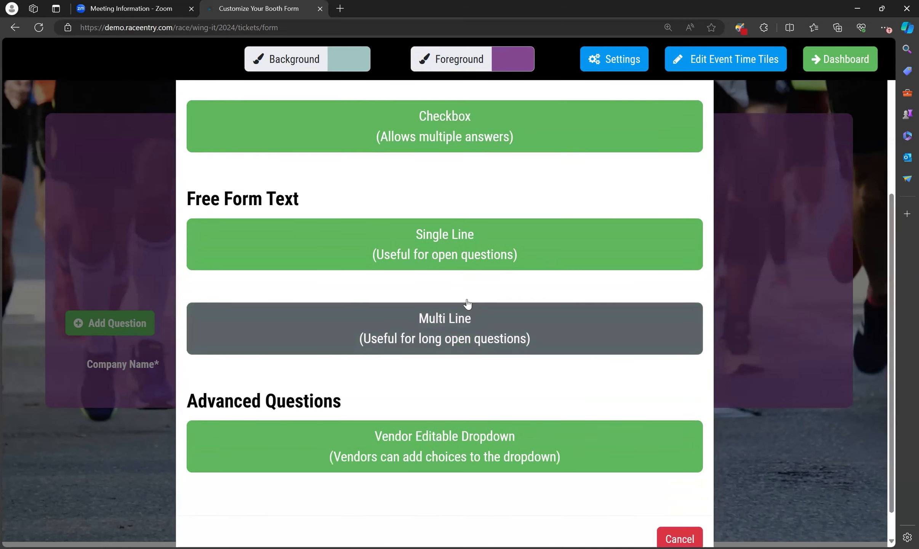
{"action": "scroll", "coordinate": [427, 372], "scroll_direction": "down", "scroll_amount": 1}
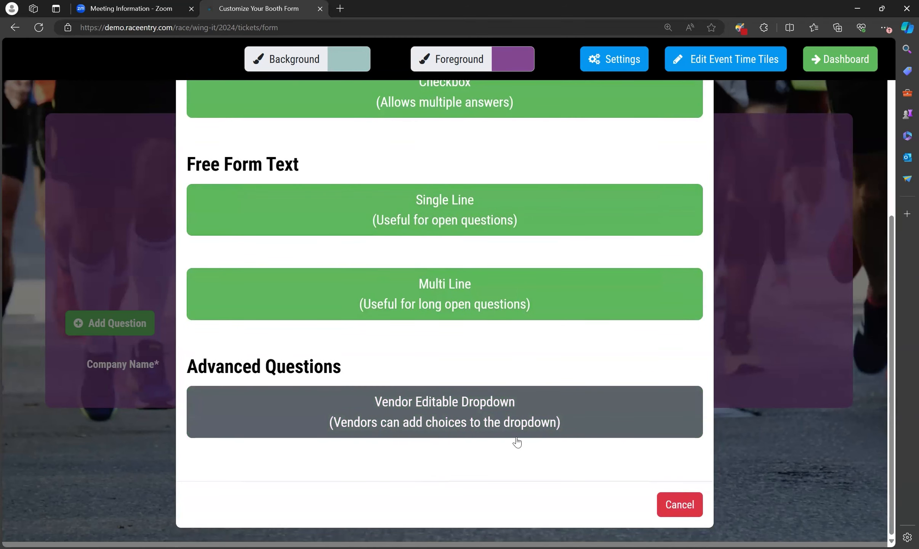
{"action": "scroll", "coordinate": [517, 440], "scroll_direction": "up", "scroll_amount": 6}
{"action": "scroll", "coordinate": [519, 443], "scroll_direction": "down", "scroll_amount": 6}
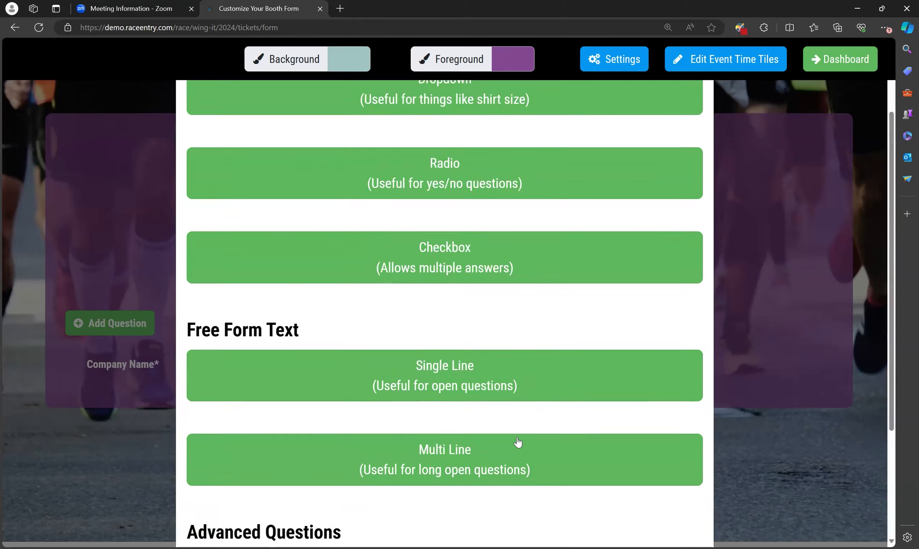
{"action": "scroll", "coordinate": [530, 397], "scroll_direction": "up", "scroll_amount": 6}
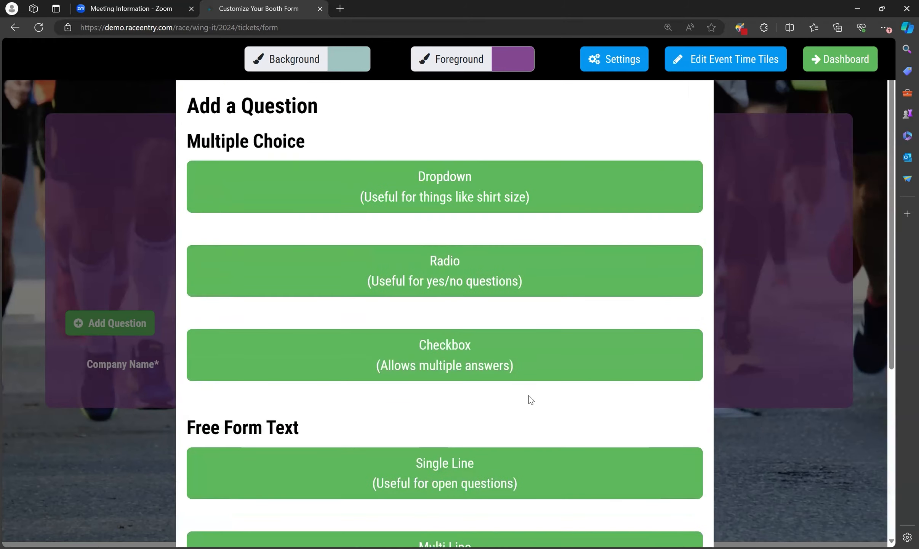
{"action": "left_click", "coordinate": [461, 179]}
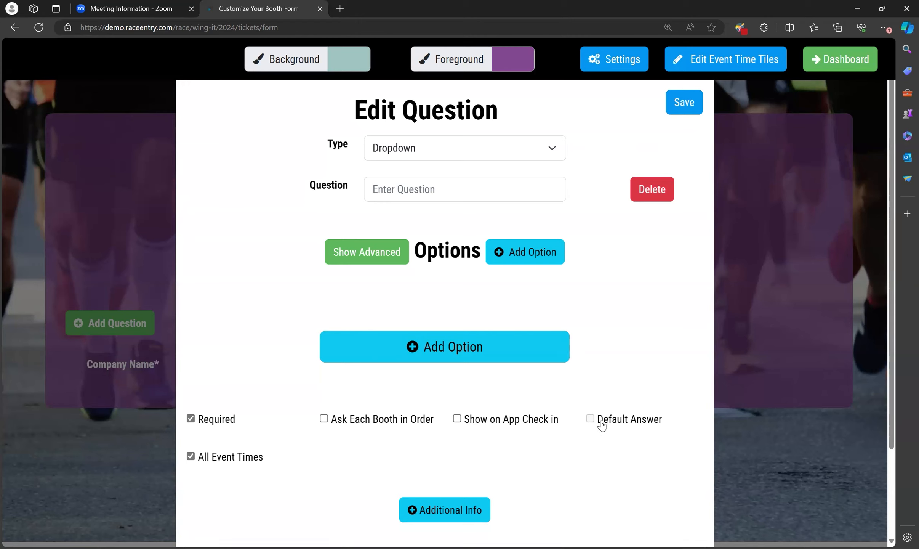
Add two empty answer options to the Dropdown question
{"action": "left_click", "coordinate": [490, 349]}
{"action": "left_click", "coordinate": [472, 390]}
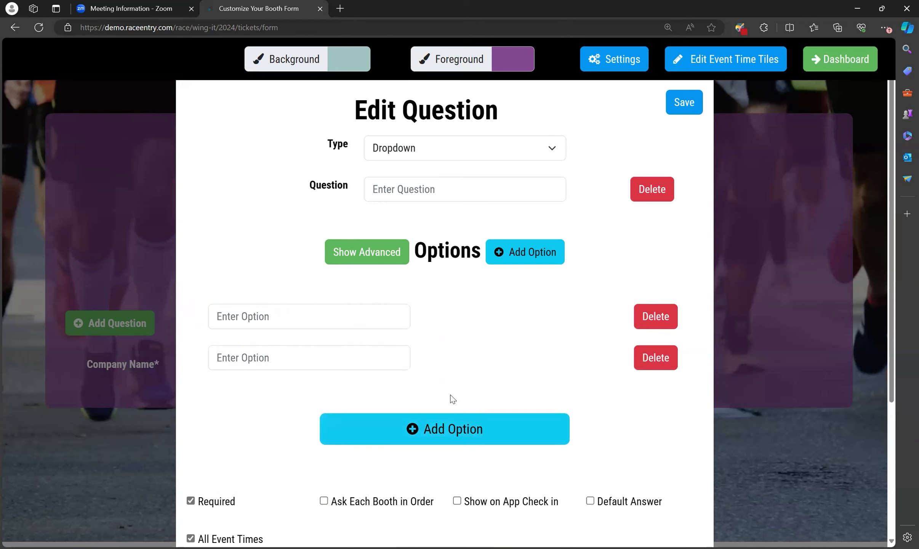
Show option price settings and enable Additional Text on the first option
{"action": "left_click", "coordinate": [376, 258]}
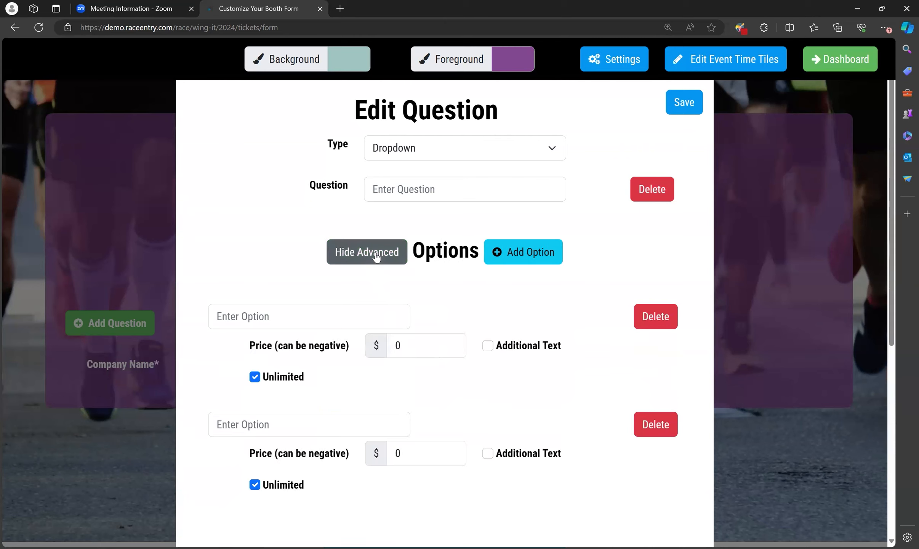
{"action": "left_click", "coordinate": [411, 345]}
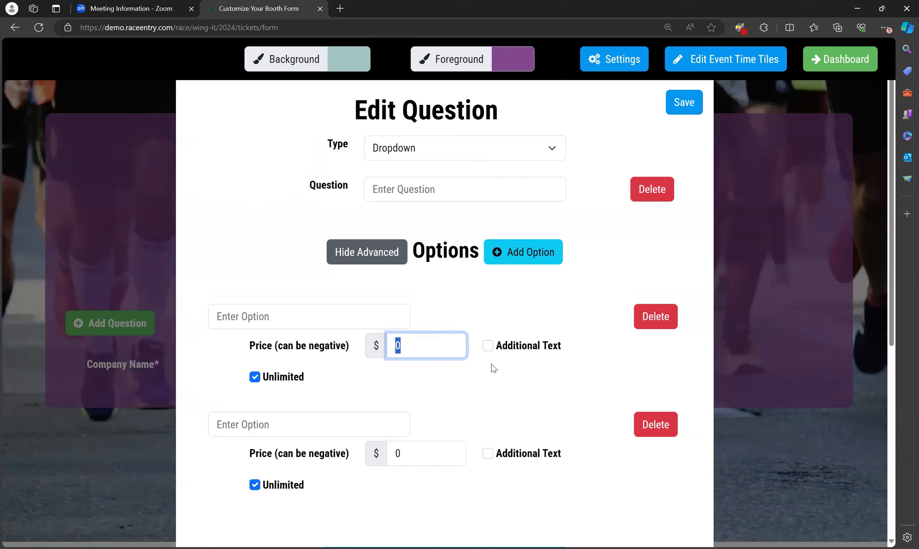
{"action": "left_click", "coordinate": [417, 350]}
{"action": "left_click", "coordinate": [487, 348]}
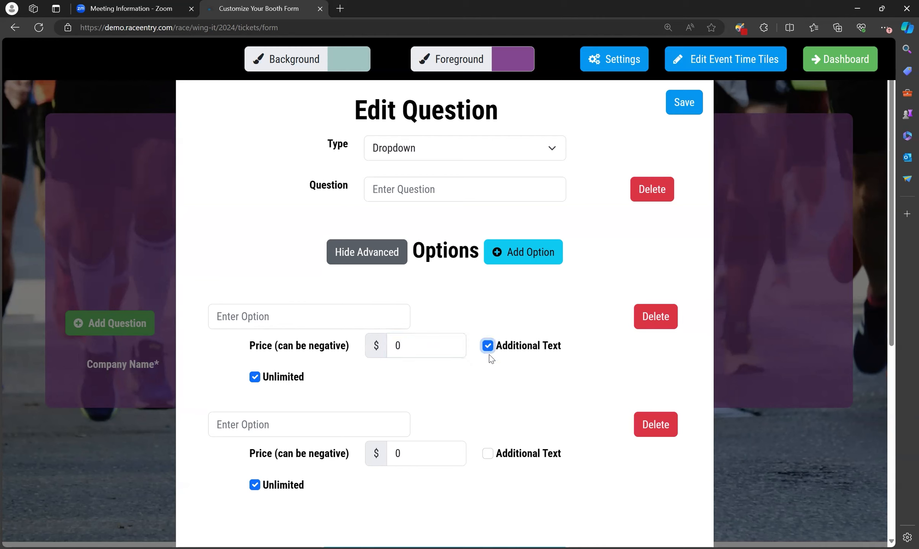
Make the first option limited with a limit of 0 and add Additional Info fields
{"action": "left_click", "coordinate": [255, 377]}
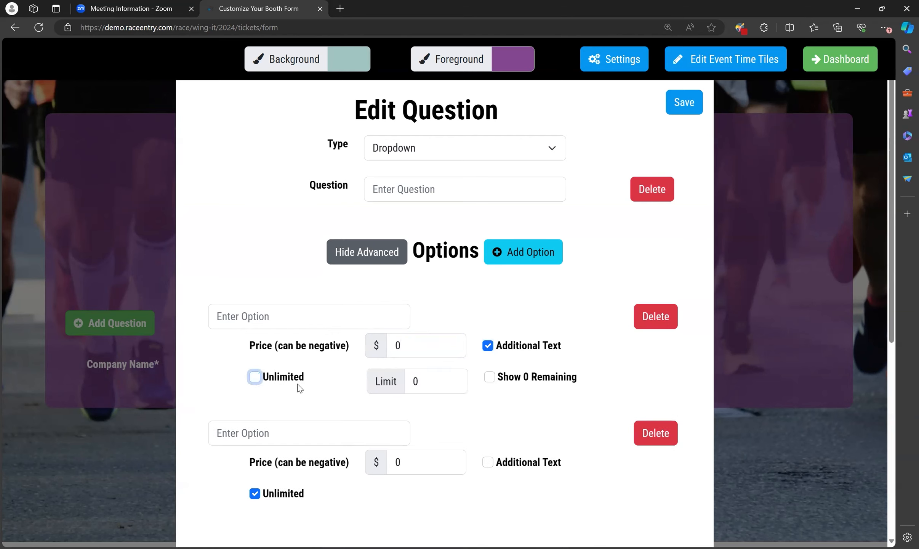
{"action": "left_click_drag", "start_coordinate": [427, 381], "coordinate": [399, 386]}
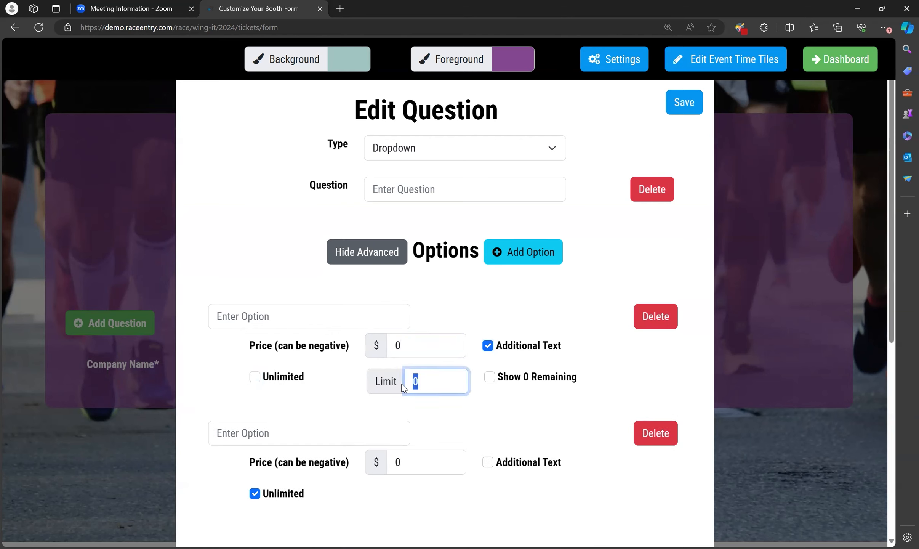
{"action": "left_click", "coordinate": [490, 379]}
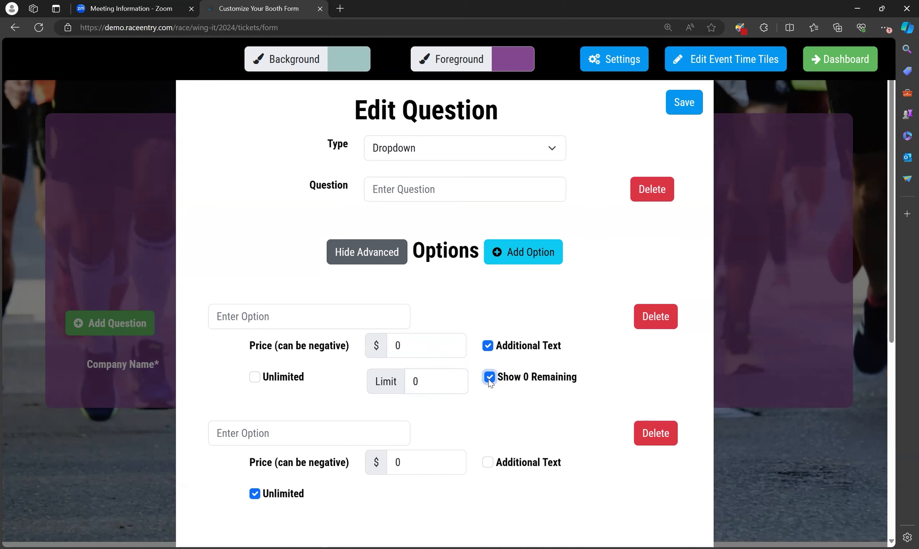
{"action": "left_click", "coordinate": [490, 379]}
{"action": "scroll", "coordinate": [468, 427], "scroll_direction": "down", "scroll_amount": 6}
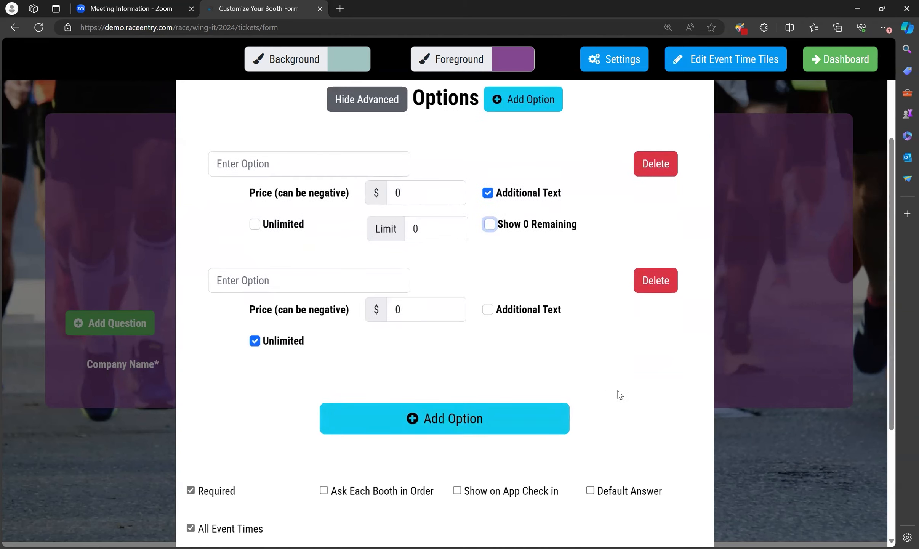
{"action": "scroll", "coordinate": [597, 400], "scroll_direction": "up", "scroll_amount": 8}
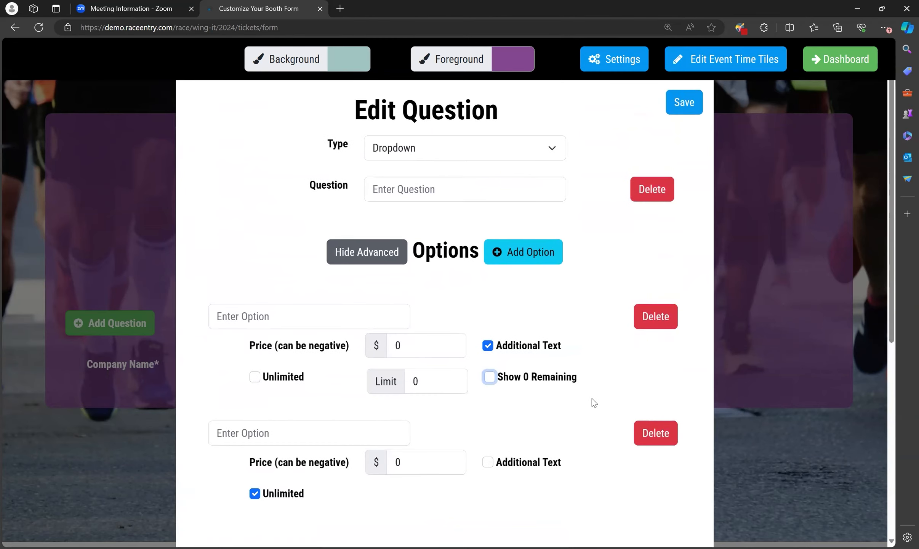
{"action": "scroll", "coordinate": [593, 402], "scroll_direction": "down", "scroll_amount": 7}
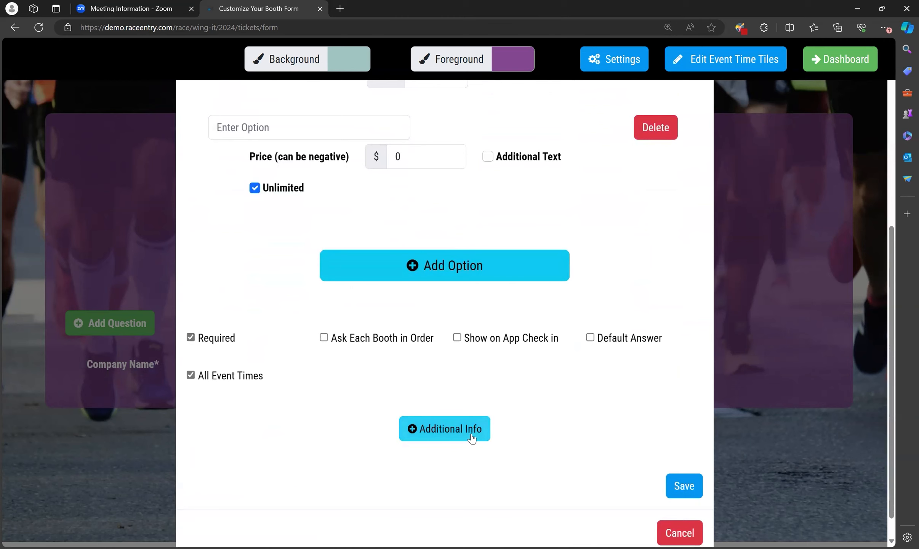
{"action": "left_click", "coordinate": [472, 438]}
{"action": "scroll", "coordinate": [540, 408], "scroll_direction": "down", "scroll_amount": 4}
Enter 'More Info' as anchor text and 'example details' as content
{"action": "left_click", "coordinate": [341, 318]}
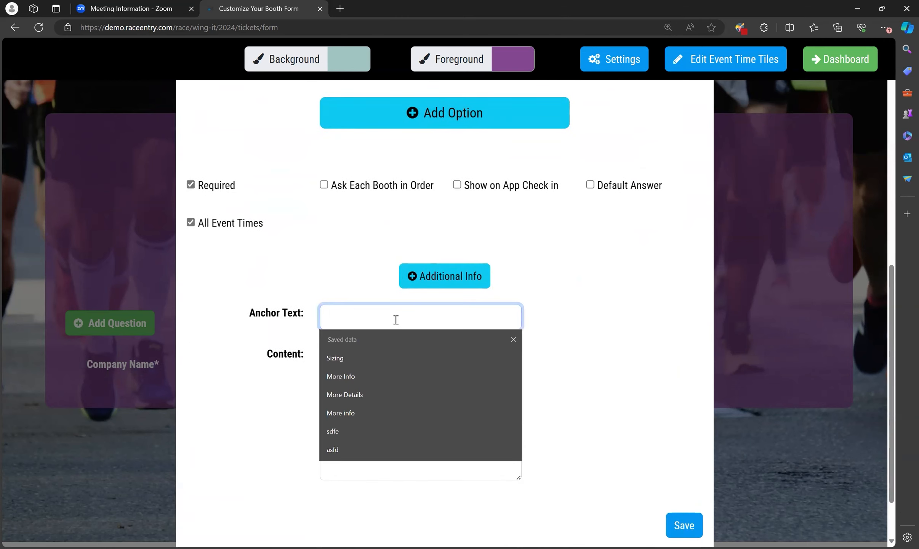
{"action": "type", "text": "More Info"}
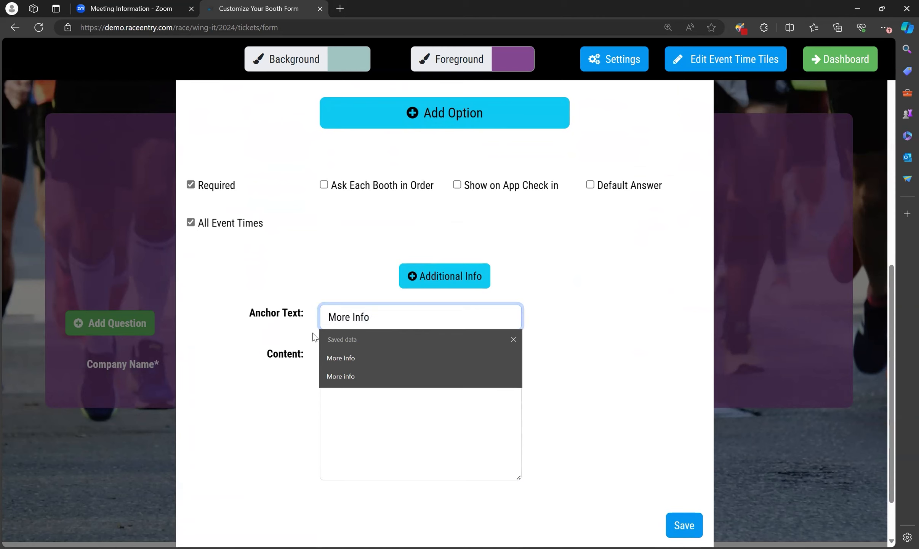
{"action": "left_click", "coordinate": [349, 422]}
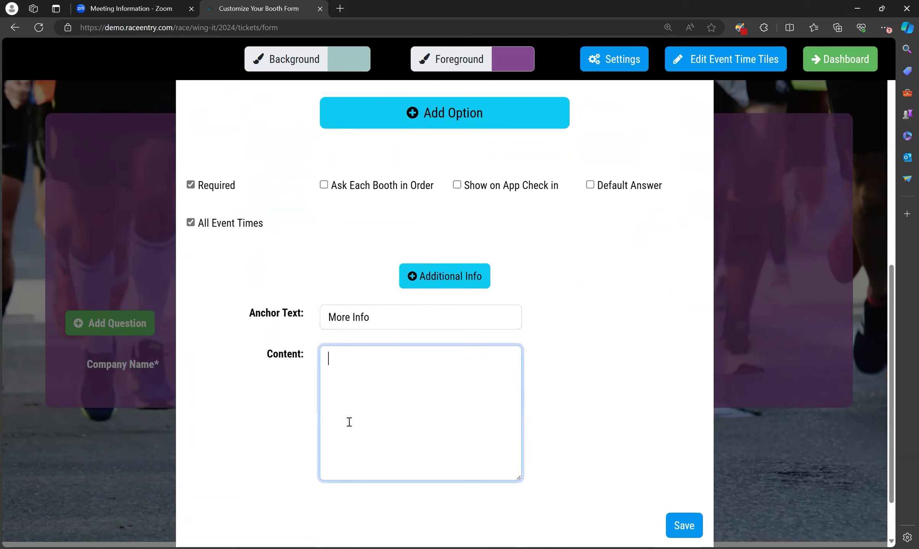
{"action": "type", "text": "examp"}
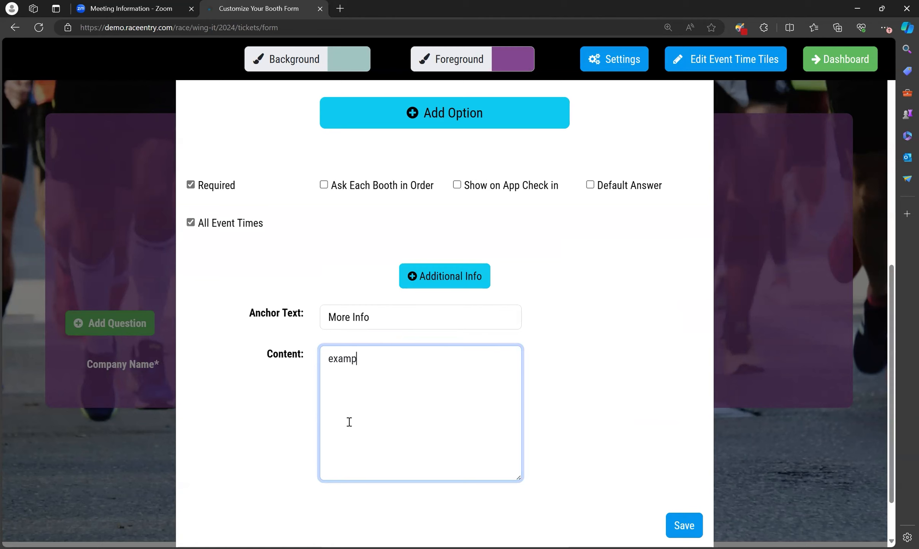
{"action": "type", "text": "le details"}
Cancel the drafted question, returning to the booth form with only Company Name
{"action": "scroll", "coordinate": [567, 387], "scroll_direction": "up", "scroll_amount": 1}
{"action": "scroll", "coordinate": [571, 391], "scroll_direction": "up", "scroll_amount": 2}
{"action": "scroll", "coordinate": [572, 389], "scroll_direction": "up", "scroll_amount": 10}
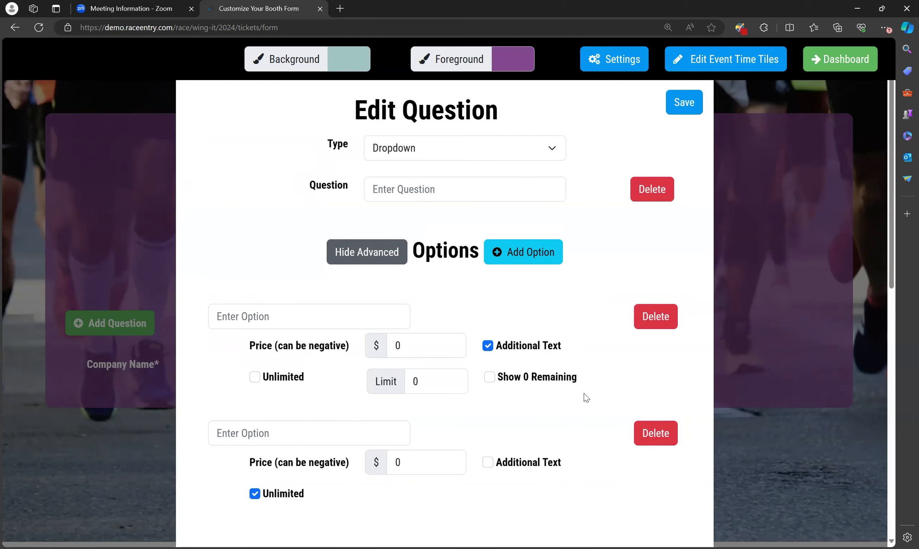
{"action": "scroll", "coordinate": [577, 394], "scroll_direction": "down", "scroll_amount": 8}
{"action": "scroll", "coordinate": [580, 395], "scroll_direction": "down", "scroll_amount": 6}
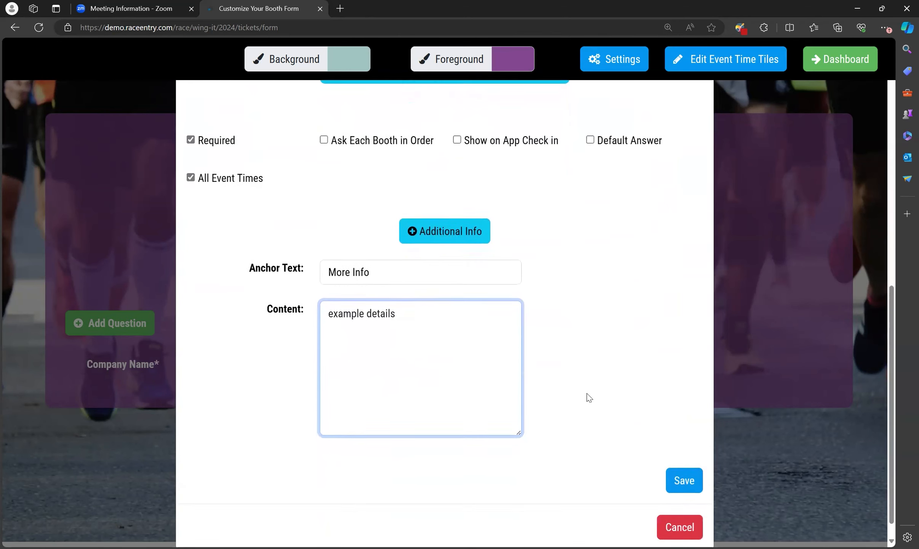
{"action": "scroll", "coordinate": [588, 396], "scroll_direction": "down", "scroll_amount": 1}
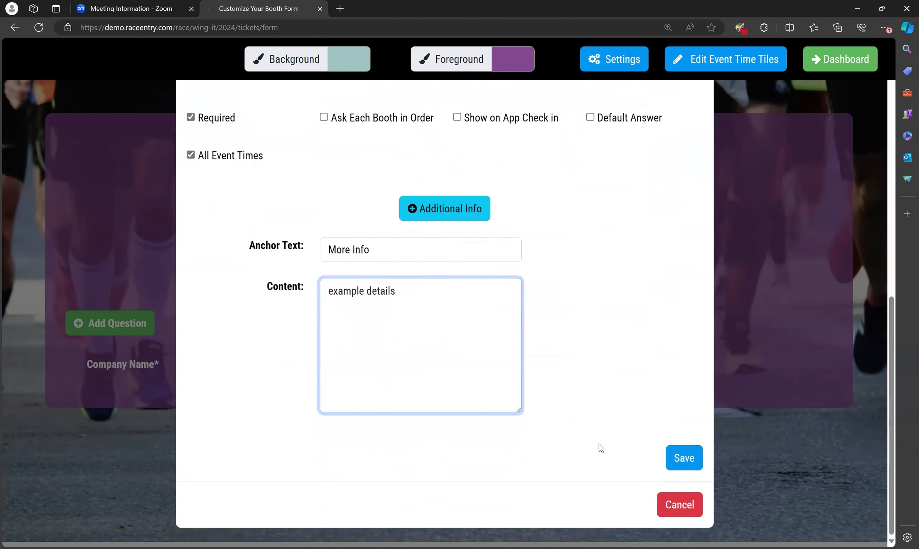
{"action": "left_click", "coordinate": [677, 502]}
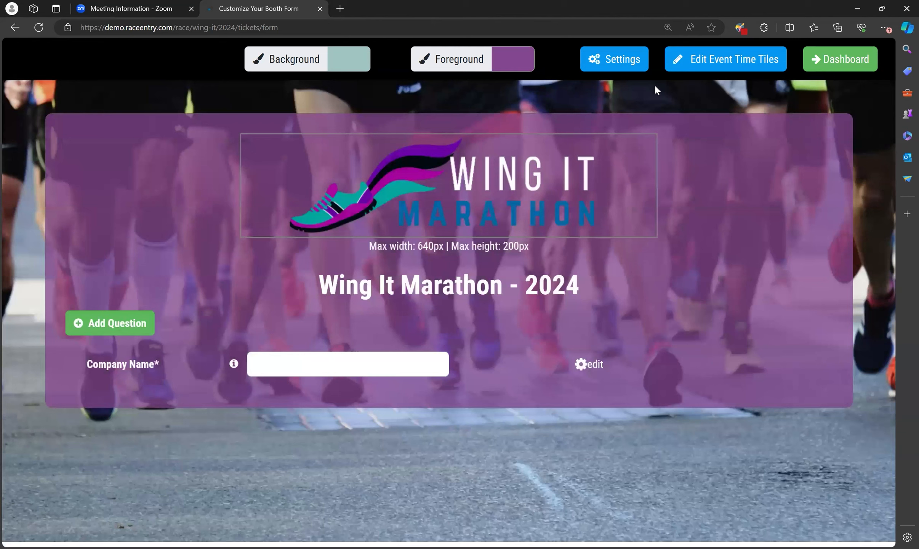
Zoom in on the Vendor Booths tile photo and shift it so the man signing papers fills the crop frame
{"action": "left_click", "coordinate": [733, 67]}
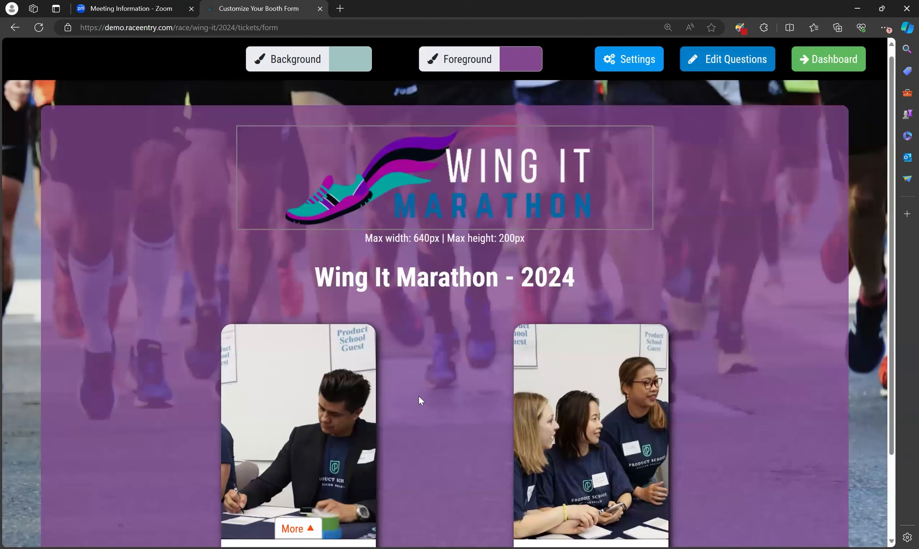
{"action": "scroll", "coordinate": [419, 400], "scroll_direction": "down", "scroll_amount": 2}
{"action": "left_click", "coordinate": [345, 344]}
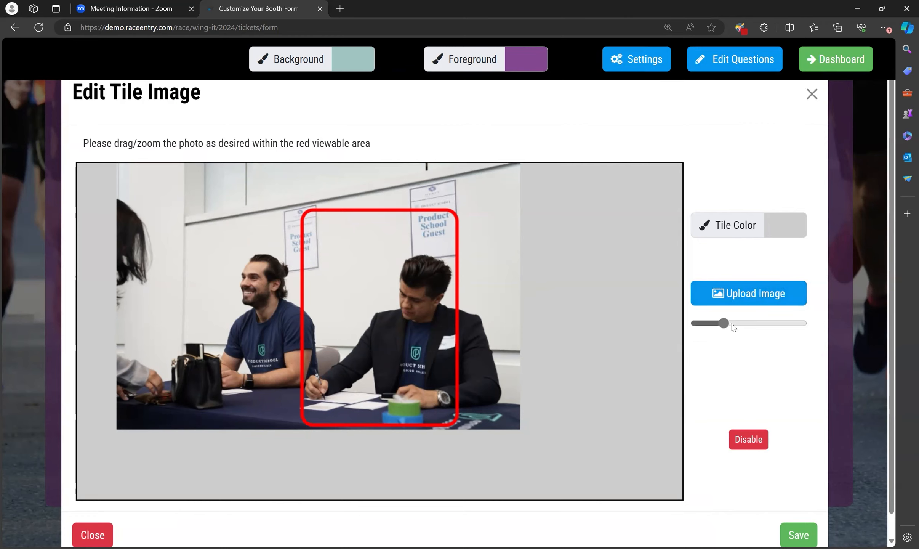
{"action": "mouse_move", "coordinate": [724, 323]}
{"action": "left_mouse_down"}
{"action": "mouse_move", "coordinate": [758, 324]}
{"action": "mouse_move", "coordinate": [723, 329]}
{"action": "left_mouse_up"}
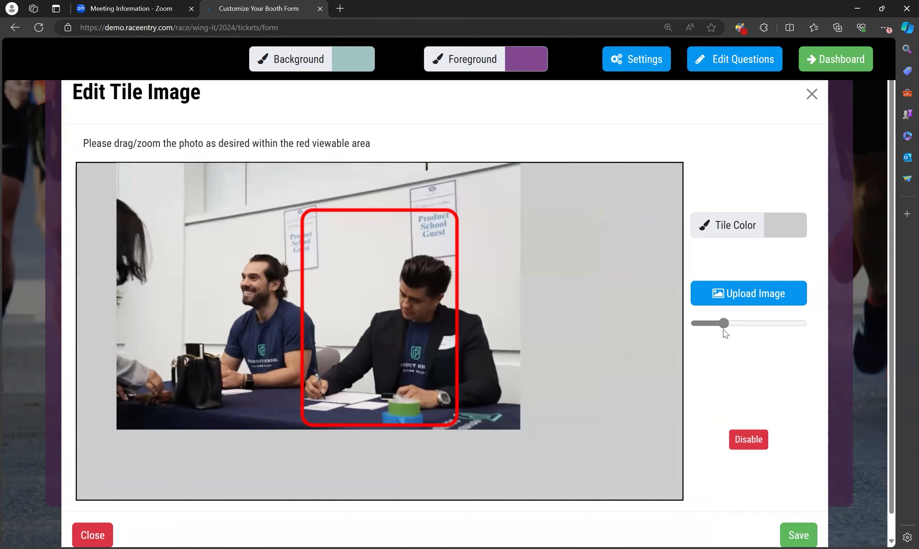
{"action": "mouse_move", "coordinate": [494, 275]}
{"action": "left_mouse_down"}
{"action": "mouse_move", "coordinate": [550, 283]}
{"action": "mouse_move", "coordinate": [476, 282]}
{"action": "mouse_move", "coordinate": [495, 275]}
{"action": "left_mouse_up"}
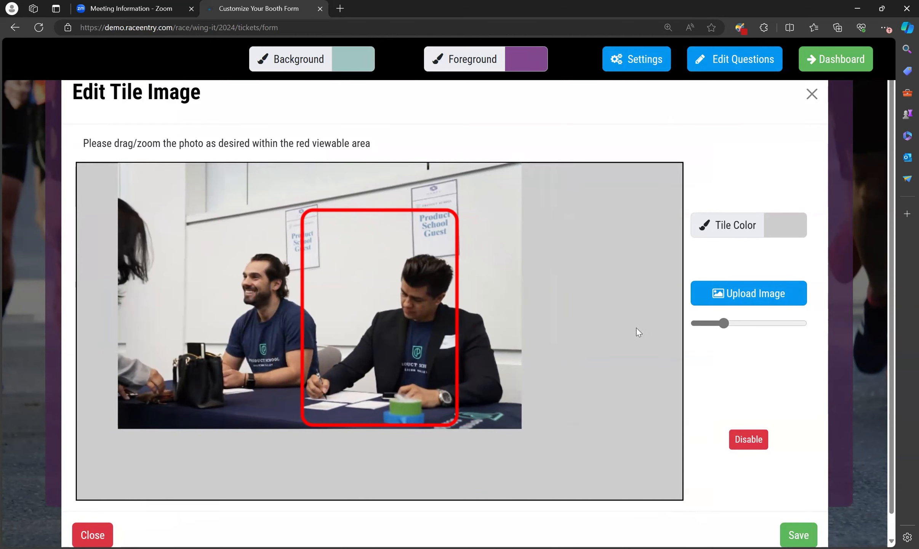
{"action": "scroll", "coordinate": [702, 425], "scroll_direction": "down", "scroll_amount": 1}
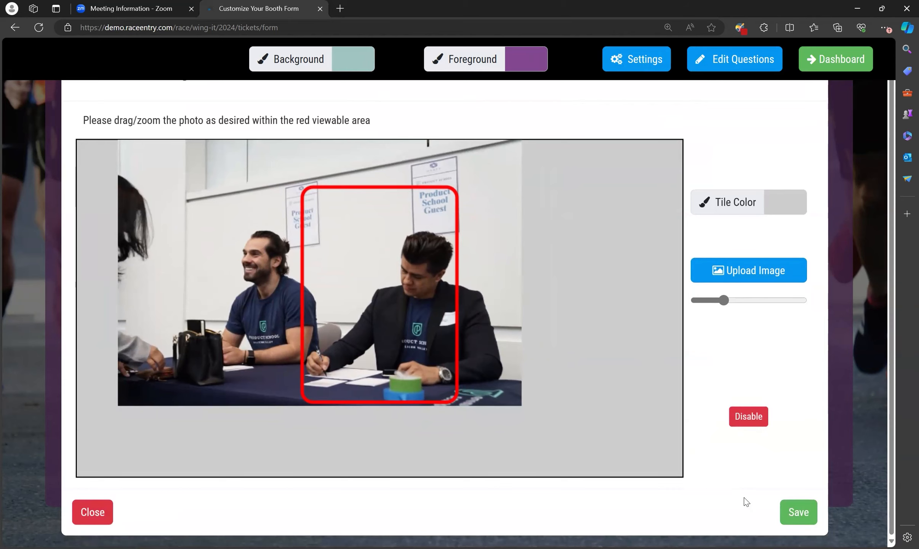
Save the signing-photo crop, then drag the Vendor Booths tile to sit right after Sponsors
{"action": "left_click", "coordinate": [797, 511]}
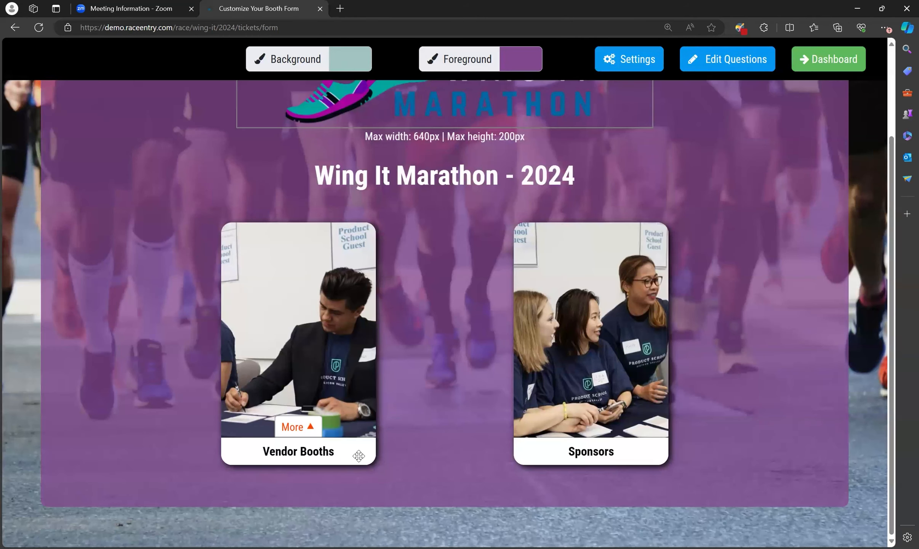
{"action": "left_click_drag", "start_coordinate": [353, 459], "coordinate": [507, 391]}
{"action": "left_click_drag", "start_coordinate": [639, 408], "coordinate": [637, 411]}
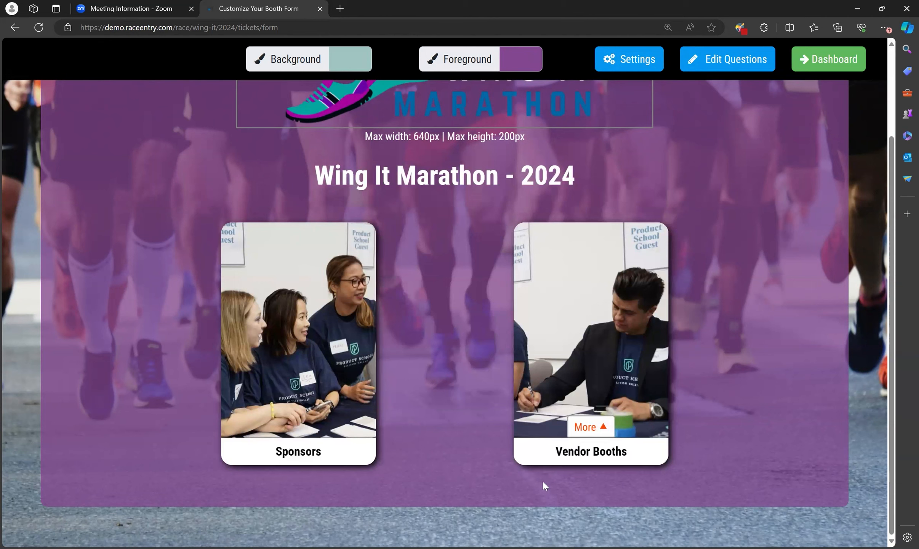
{"action": "scroll", "coordinate": [769, 408], "scroll_direction": "up", "scroll_amount": 3}
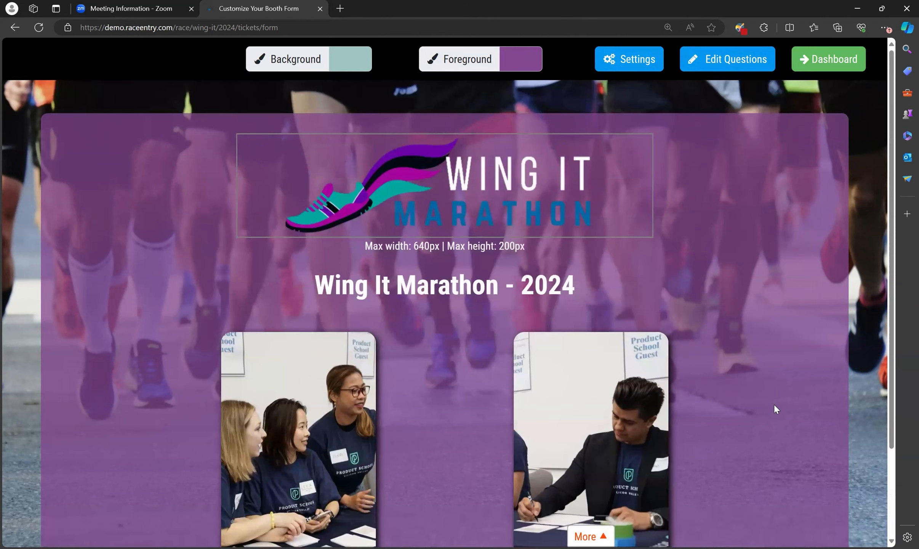